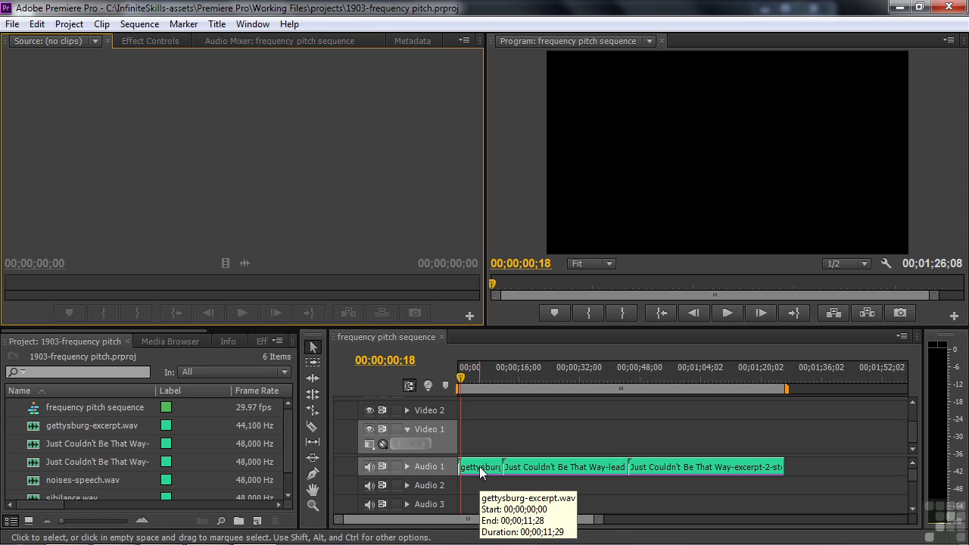
Show the effect controls of the gettysburg-excerpt.wav clip, enable its Bass effect and expand the Bass settings
{"action": "left_click", "coordinate": [473, 467]}
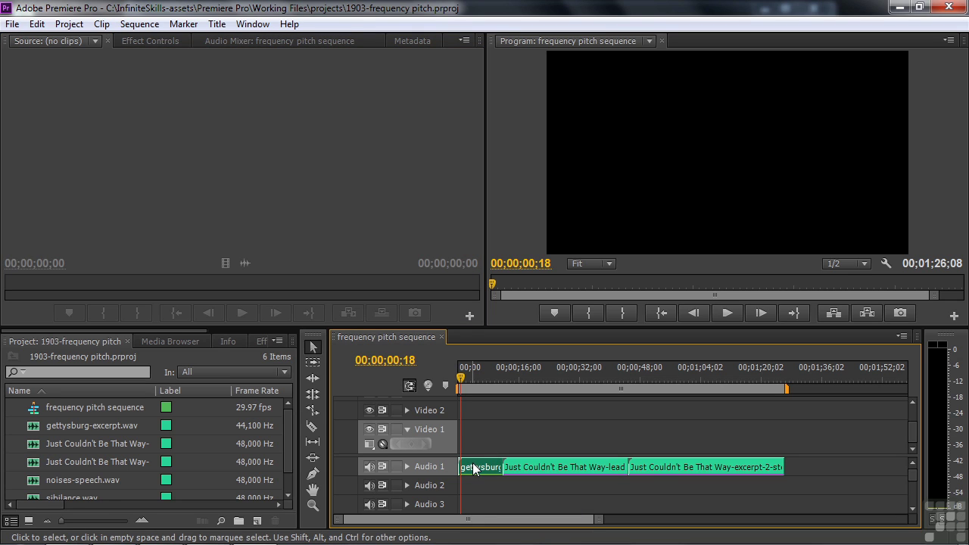
{"action": "left_click", "coordinate": [151, 42]}
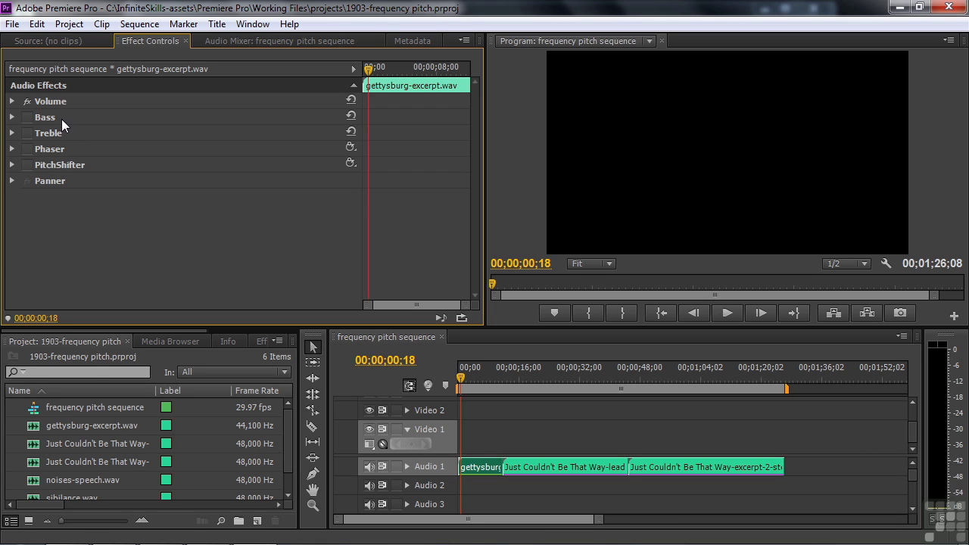
{"action": "left_click", "coordinate": [26, 117]}
{"action": "left_click", "coordinate": [12, 117]}
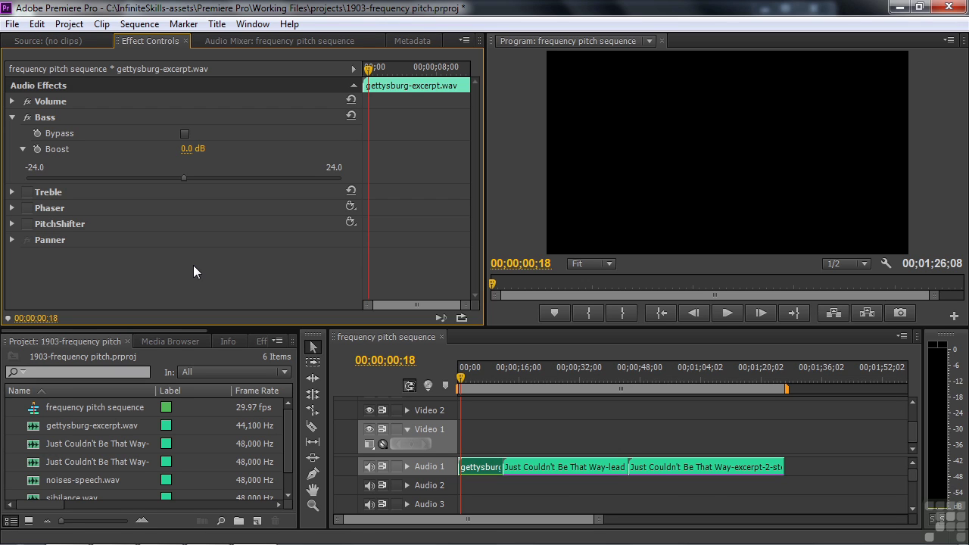
Audition Bass boosts of about 3.8 dB and -1.8 dB during playback, and disable and collapse the effect
{"action": "key", "text": "space"}
{"action": "left_click_drag", "start_coordinate": [180, 178], "coordinate": [209, 185]}
{"action": "key", "text": "space"}
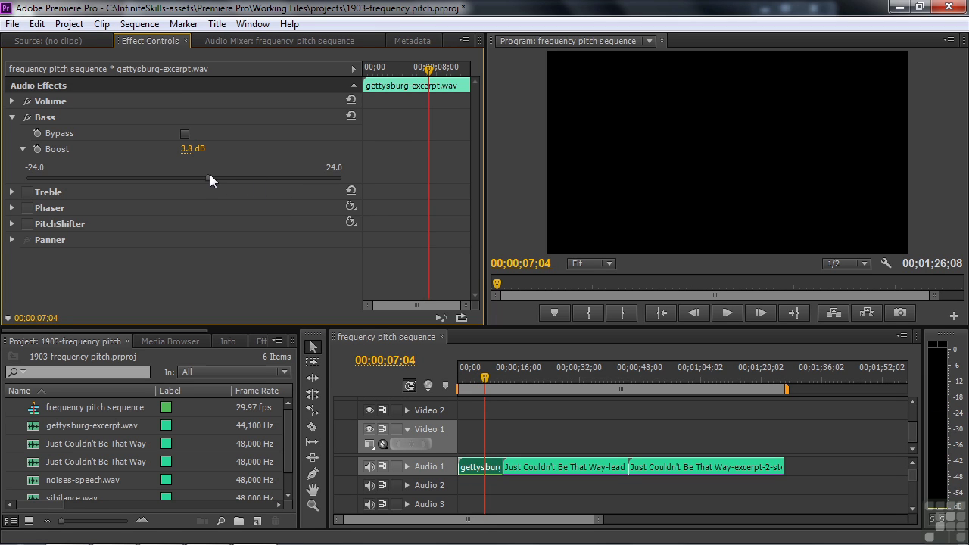
{"action": "left_click_drag", "start_coordinate": [209, 179], "coordinate": [172, 183]}
{"action": "key", "text": "space"}
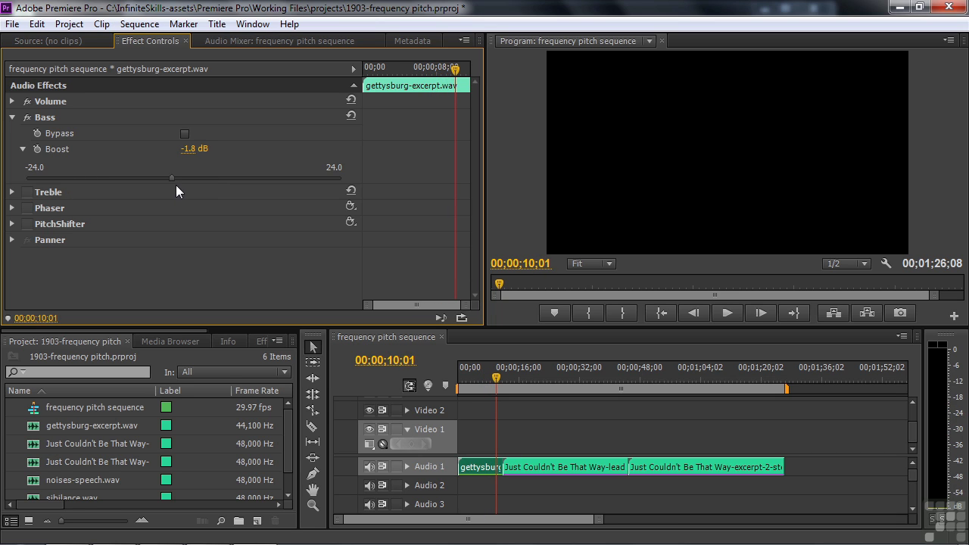
{"action": "left_click", "coordinate": [17, 118]}
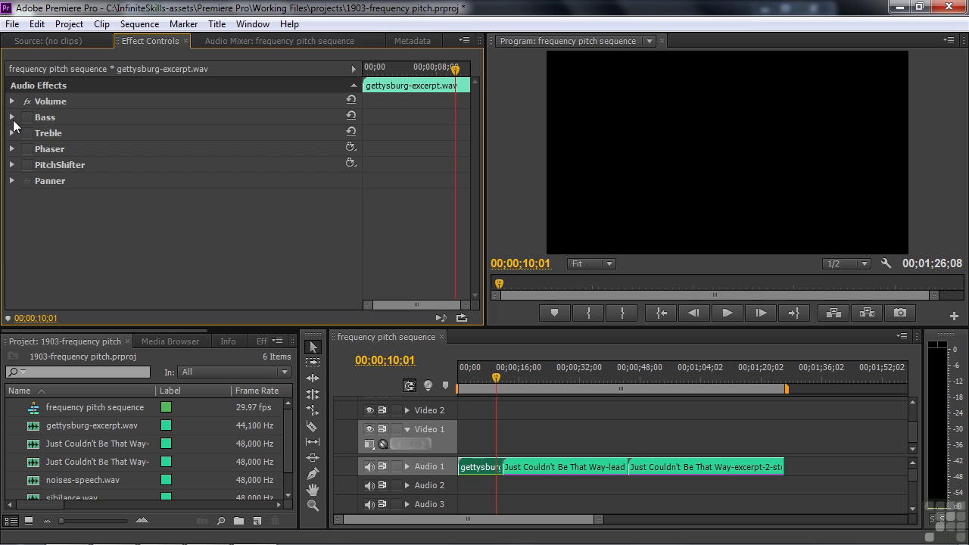
Enable the Treble effect and set its boost to about -2.6 dB while playing the clip from near its start
{"action": "left_click", "coordinate": [27, 134]}
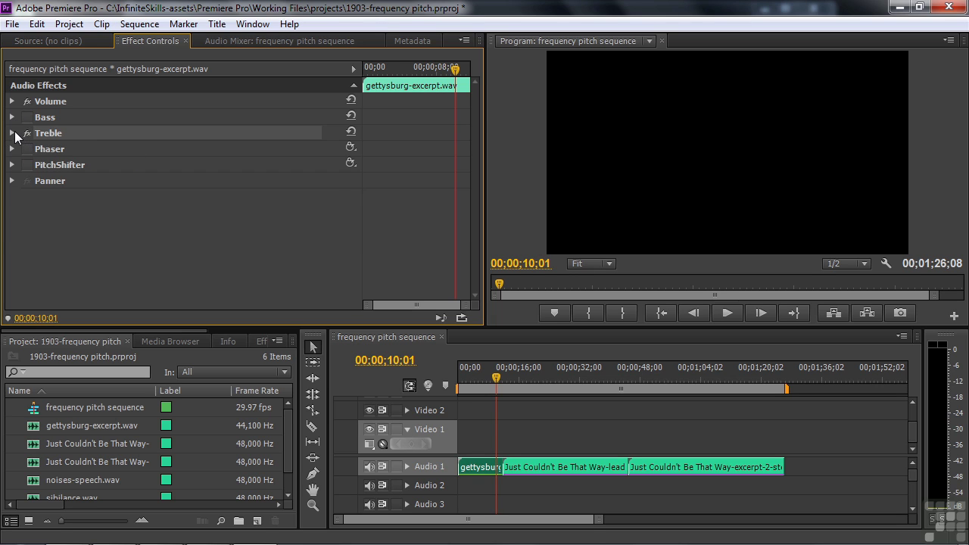
{"action": "left_click", "coordinate": [12, 133]}
{"action": "left_click_drag", "start_coordinate": [494, 378], "coordinate": [459, 379]}
{"action": "key", "text": "space"}
{"action": "mouse_move", "coordinate": [184, 194]}
{"action": "left_mouse_down"}
{"action": "mouse_move", "coordinate": [311, 194]}
{"action": "mouse_move", "coordinate": [79, 201]}
{"action": "mouse_move", "coordinate": [168, 194]}
{"action": "left_mouse_up"}
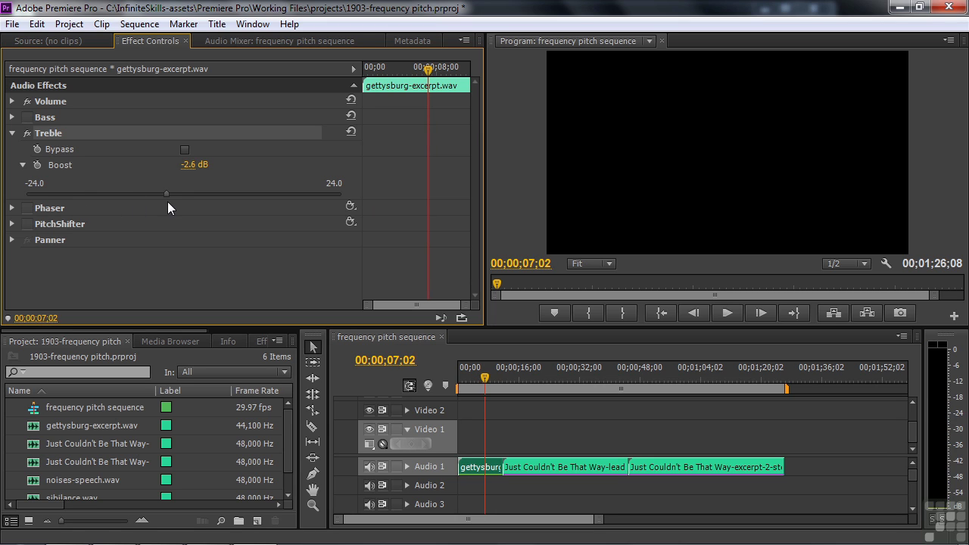
{"action": "key", "text": "space"}
Turn off Treble and enable the Phaser effect, showing its custom setup and list of presets
{"action": "left_click", "coordinate": [27, 133]}
{"action": "left_click", "coordinate": [12, 134]}
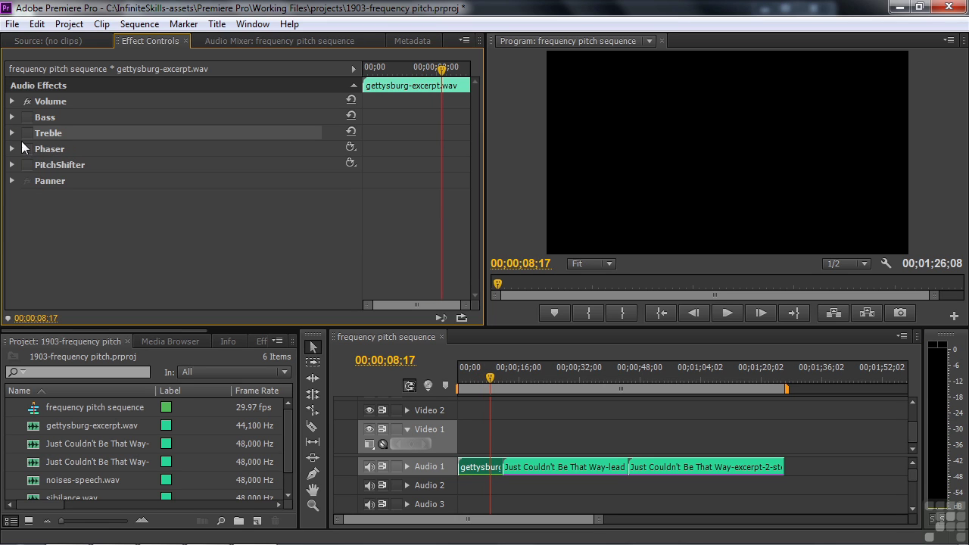
{"action": "left_click", "coordinate": [27, 149]}
{"action": "left_click", "coordinate": [12, 149]}
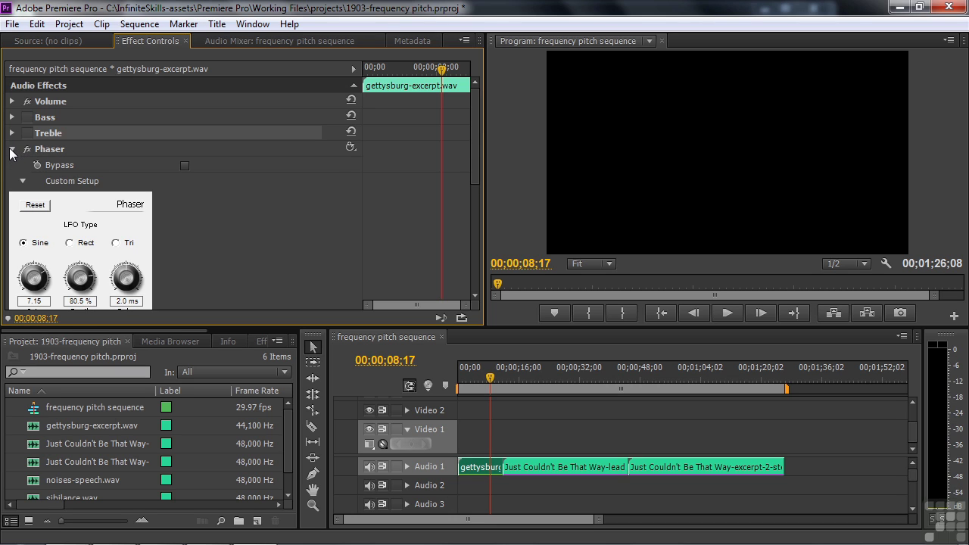
{"action": "left_click", "coordinate": [42, 151]}
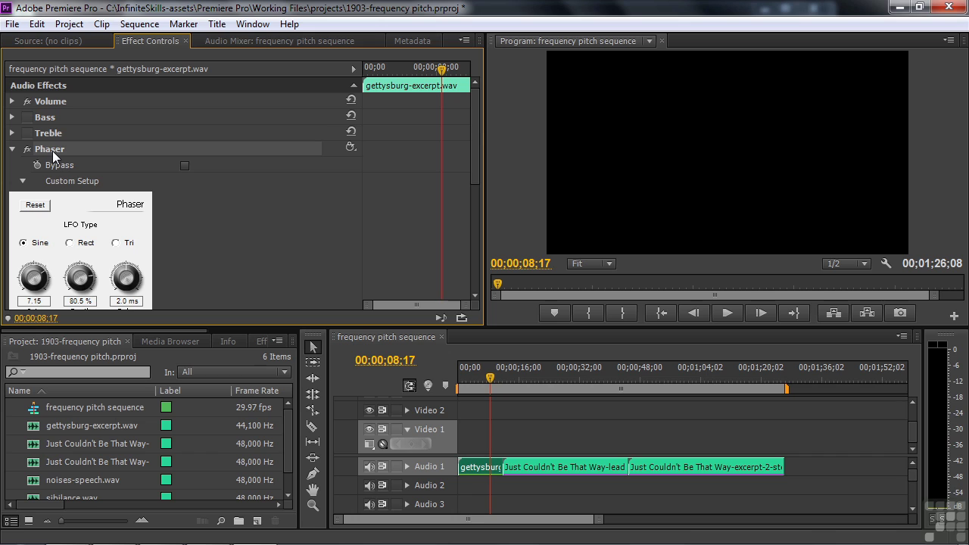
{"action": "mouse_move", "coordinate": [472, 164]}
{"action": "left_mouse_down"}
{"action": "mouse_move", "coordinate": [464, 211]}
{"action": "mouse_move", "coordinate": [473, 155]}
{"action": "left_mouse_up"}
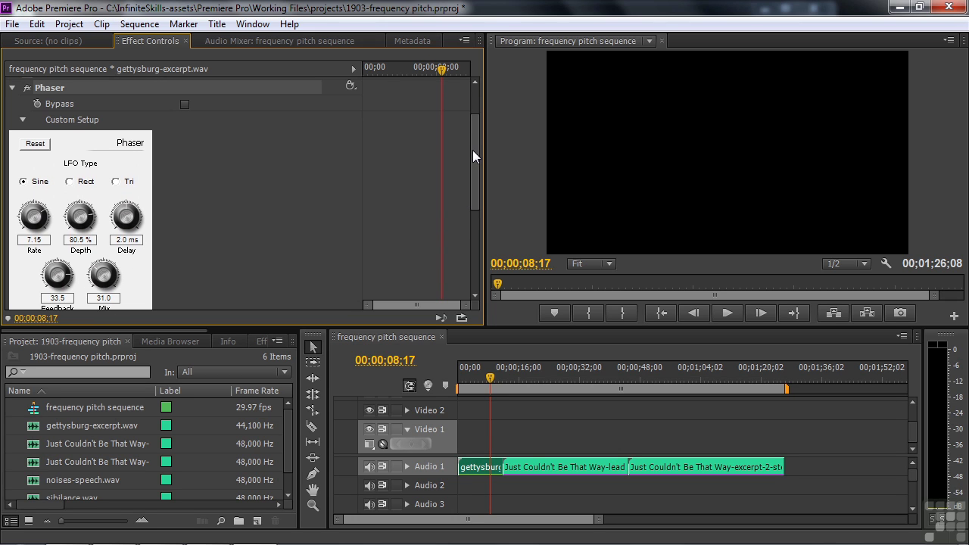
{"action": "left_click", "coordinate": [353, 86]}
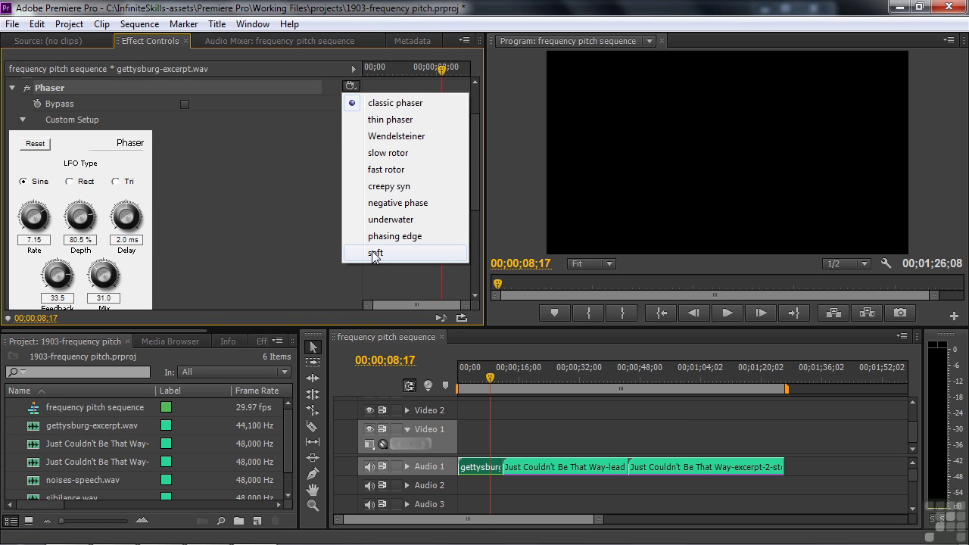
Play the sequence from the start while auditioning the Phaser's thin phaser and Wendelsteiner presets
{"action": "left_click_drag", "start_coordinate": [497, 379], "coordinate": [457, 387]}
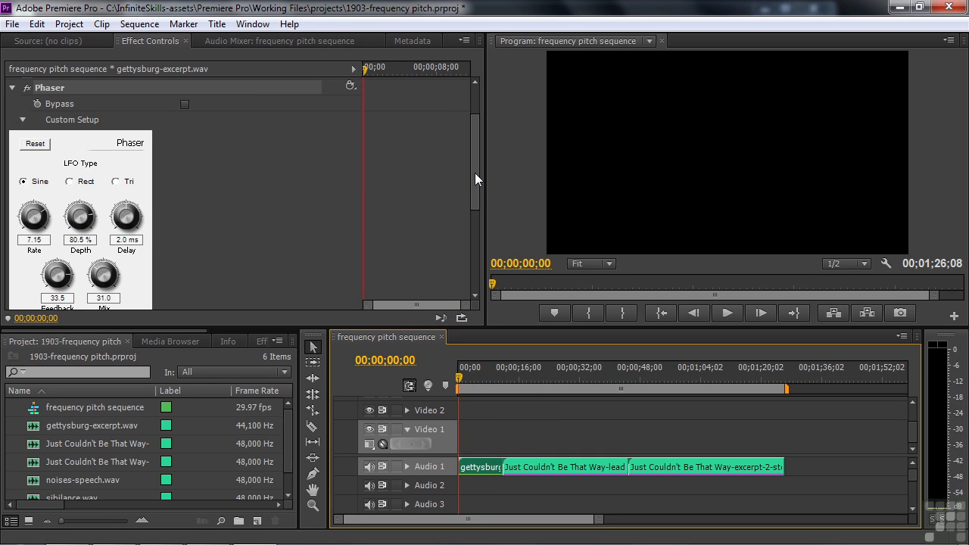
{"action": "key", "text": "space"}
{"action": "left_click", "coordinate": [353, 89]}
{"action": "left_click", "coordinate": [366, 118]}
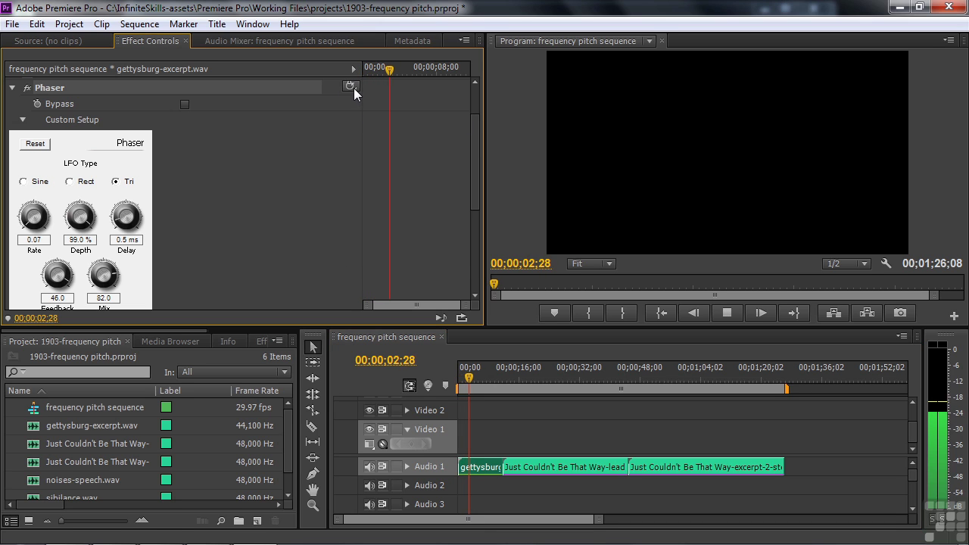
{"action": "left_click", "coordinate": [351, 86]}
{"action": "left_click", "coordinate": [368, 138]}
Audition the Phaser's slow rotor, classic phaser and fast rotor presets during playback
{"action": "left_click", "coordinate": [352, 88]}
{"action": "left_click", "coordinate": [372, 148]}
{"action": "left_click", "coordinate": [352, 89]}
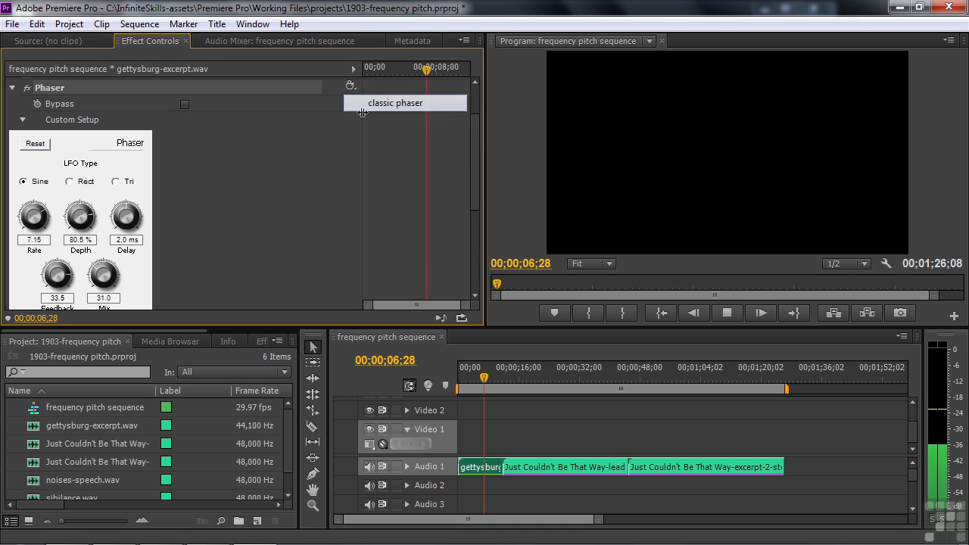
{"action": "left_click", "coordinate": [350, 87]}
{"action": "left_click", "coordinate": [374, 174]}
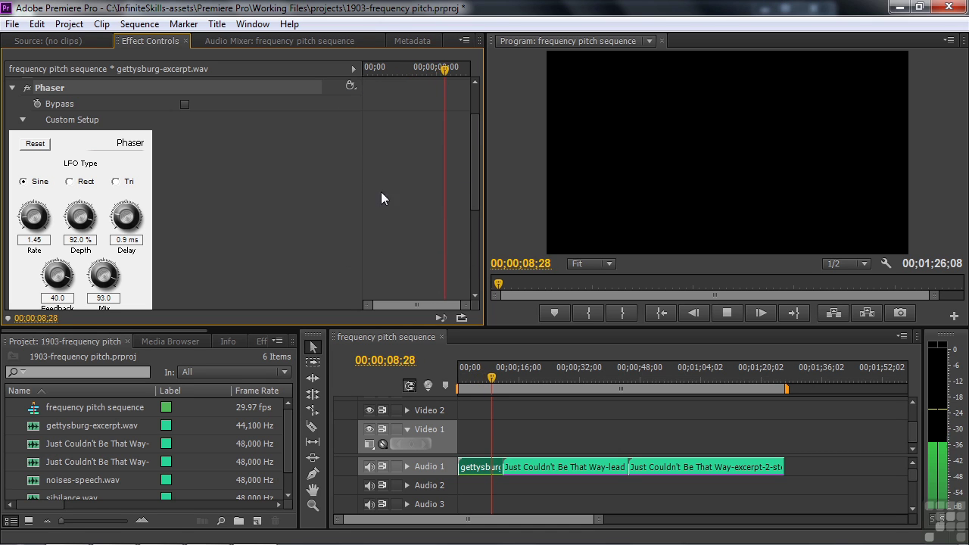
Replay the clip from near its start, trying the Phaser's underwater preset and applying phasing edge
{"action": "left_click_drag", "start_coordinate": [488, 377], "coordinate": [463, 380]}
{"action": "key", "text": "space"}
{"action": "left_click", "coordinate": [352, 87]}
{"action": "left_click", "coordinate": [379, 219]}
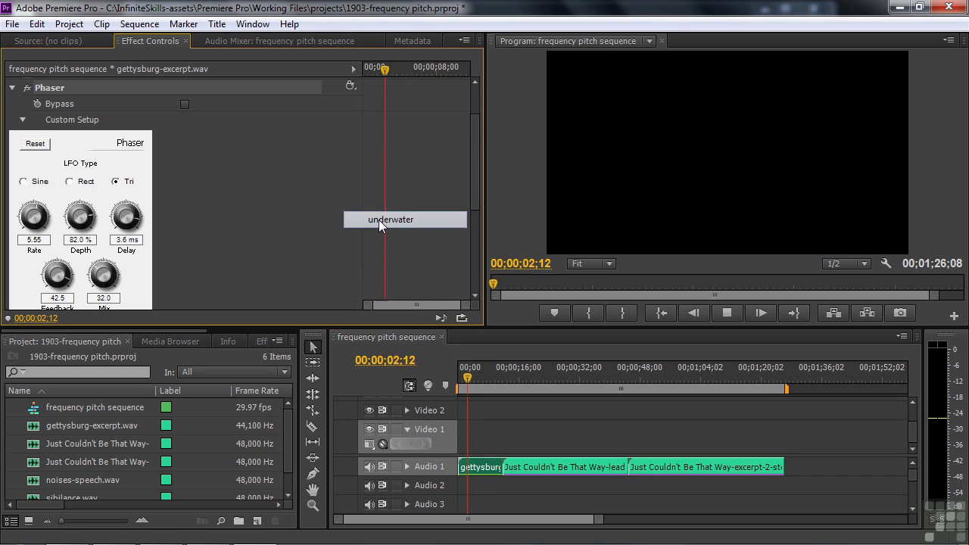
{"action": "left_click", "coordinate": [350, 86]}
{"action": "left_click", "coordinate": [373, 237]}
{"action": "key", "text": "space"}
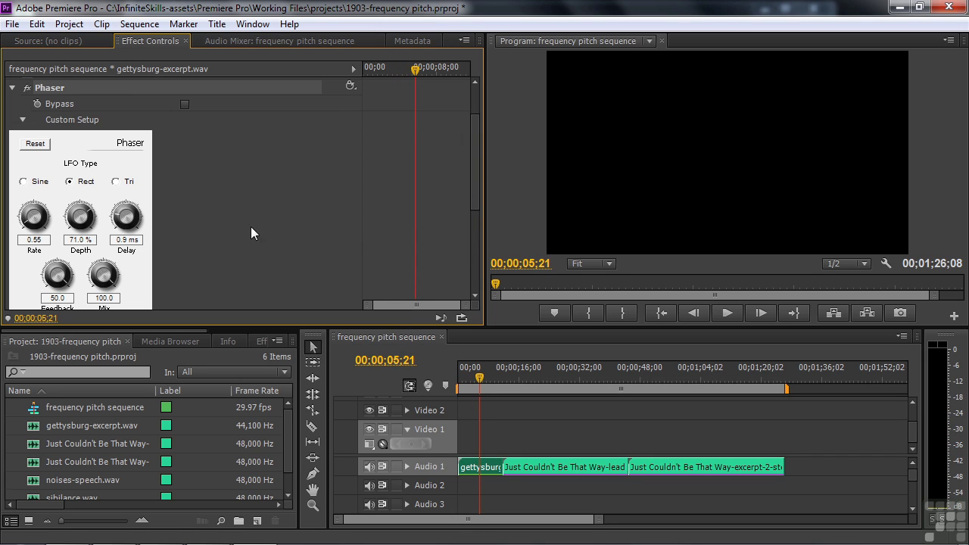
Set the Phaser's Rate to about 5.85 and Depth to about 54% while playing the clip from near its start
{"action": "left_click_drag", "start_coordinate": [471, 167], "coordinate": [470, 183]}
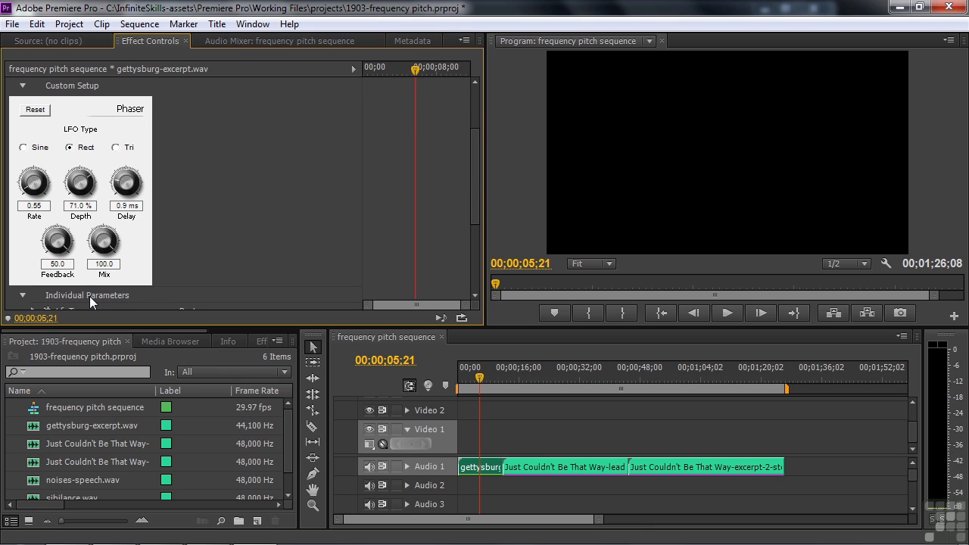
{"action": "left_click_drag", "start_coordinate": [479, 378], "coordinate": [458, 383]}
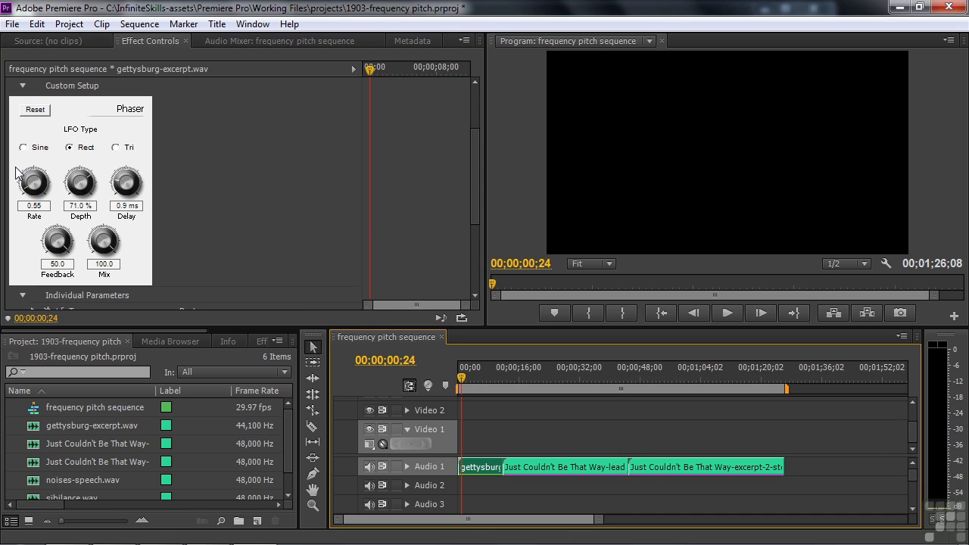
{"action": "key", "text": "space"}
{"action": "left_click_drag", "start_coordinate": [30, 190], "coordinate": [73, 190]}
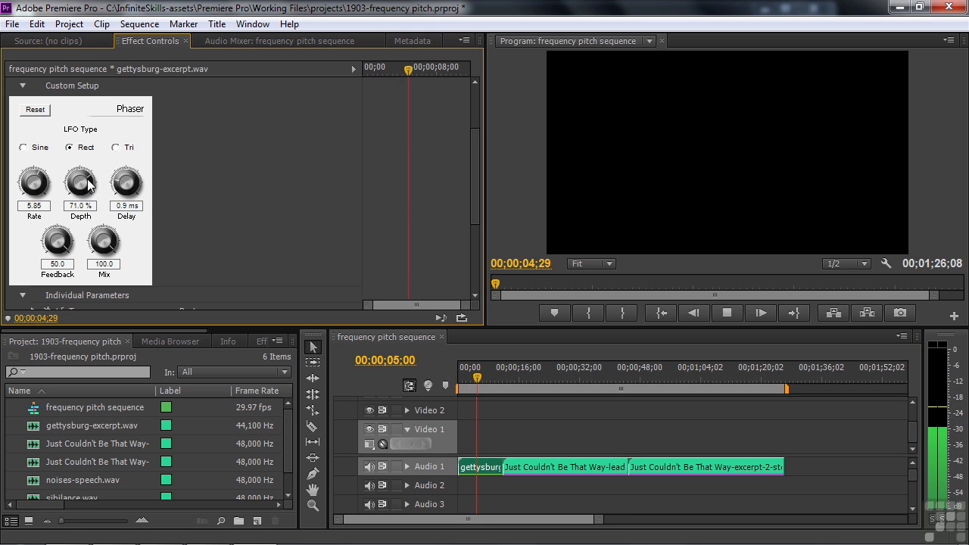
{"action": "key", "text": "space"}
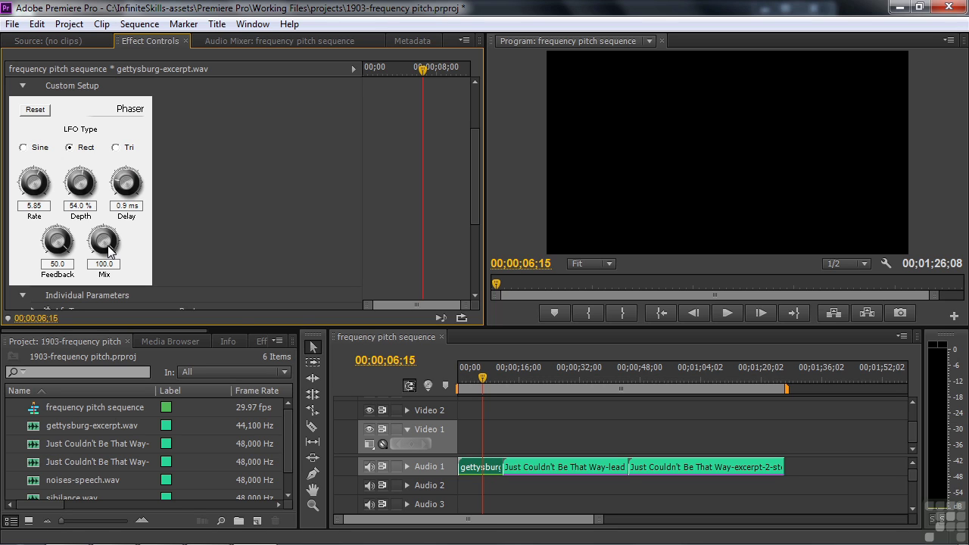
Replay the clip from near its start and reduce the Phaser's Mix to about 77
{"action": "left_click_drag", "start_coordinate": [484, 378], "coordinate": [464, 379]}
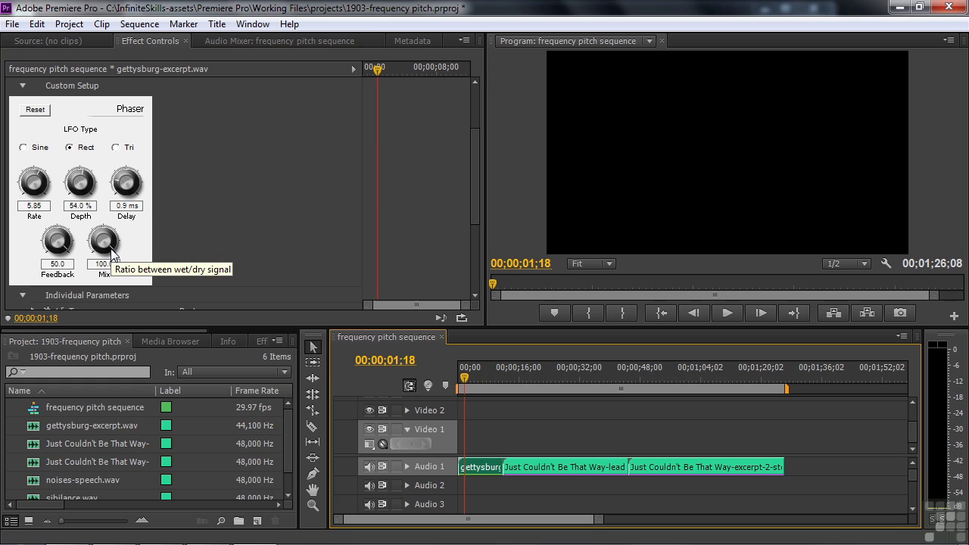
{"action": "key", "text": "space"}
{"action": "left_click_drag", "start_coordinate": [111, 254], "coordinate": [11, 254]}
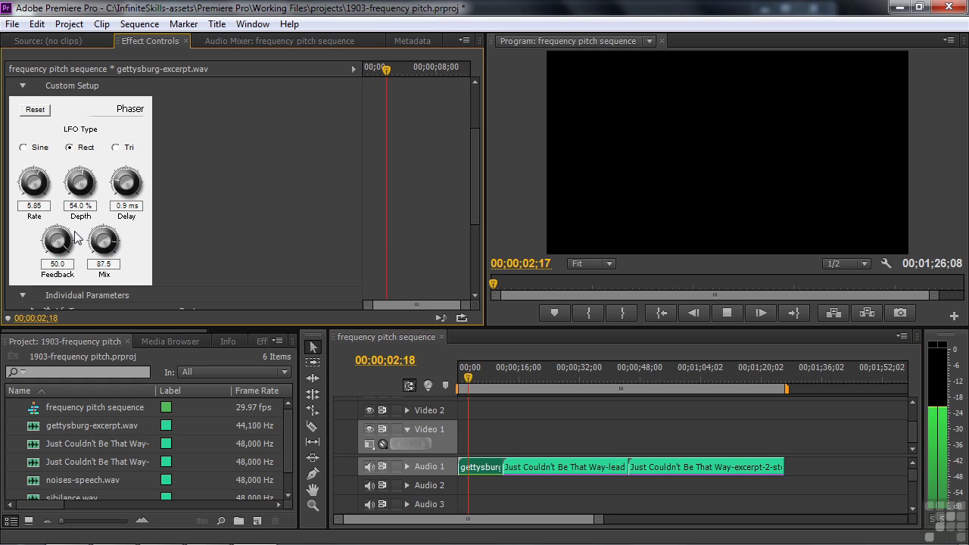
{"action": "left_click_drag", "start_coordinate": [2, 286], "coordinate": [79, 259]}
{"action": "key", "text": "space"}
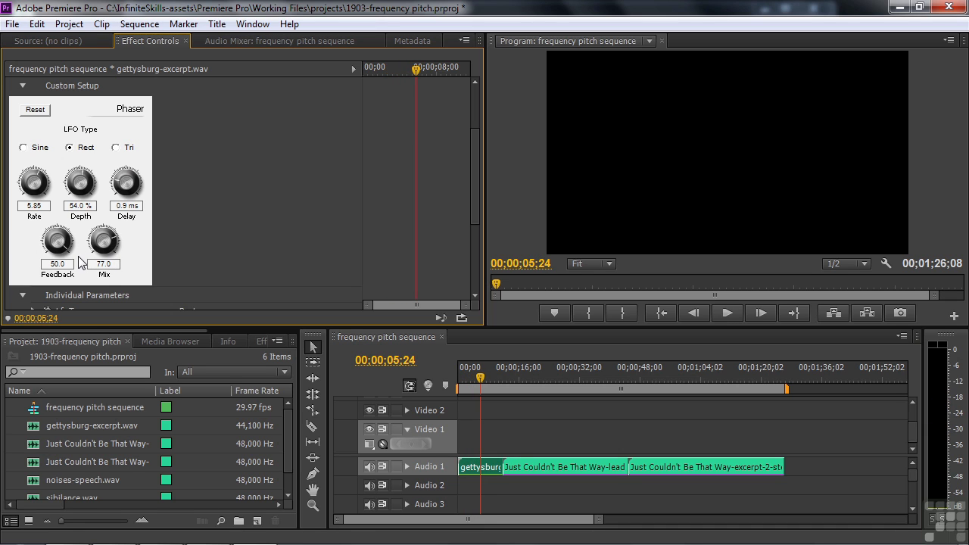
Disable and collapse the Phaser, and enable the PitchShifter effect with its settings and preset list shown
{"action": "left_click_drag", "start_coordinate": [476, 208], "coordinate": [476, 170]}
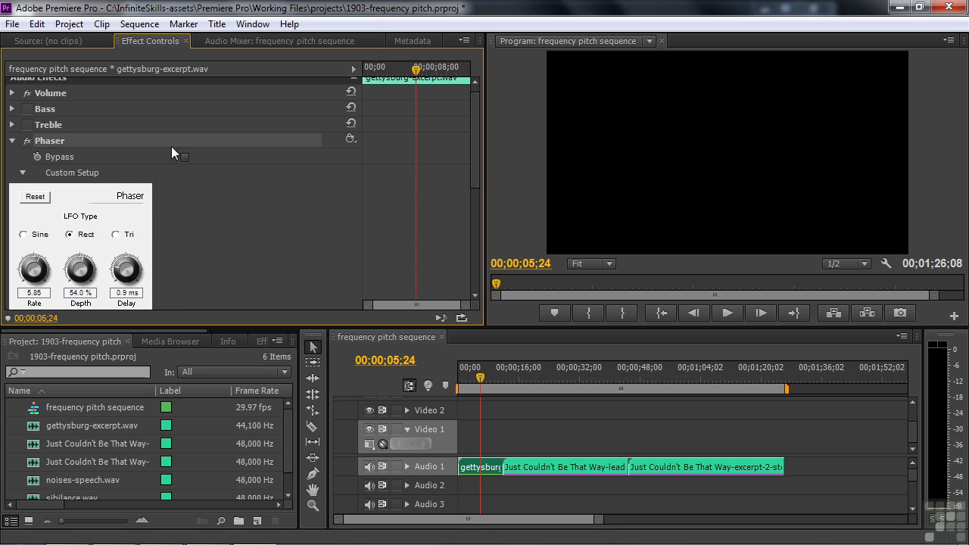
{"action": "left_click", "coordinate": [15, 140]}
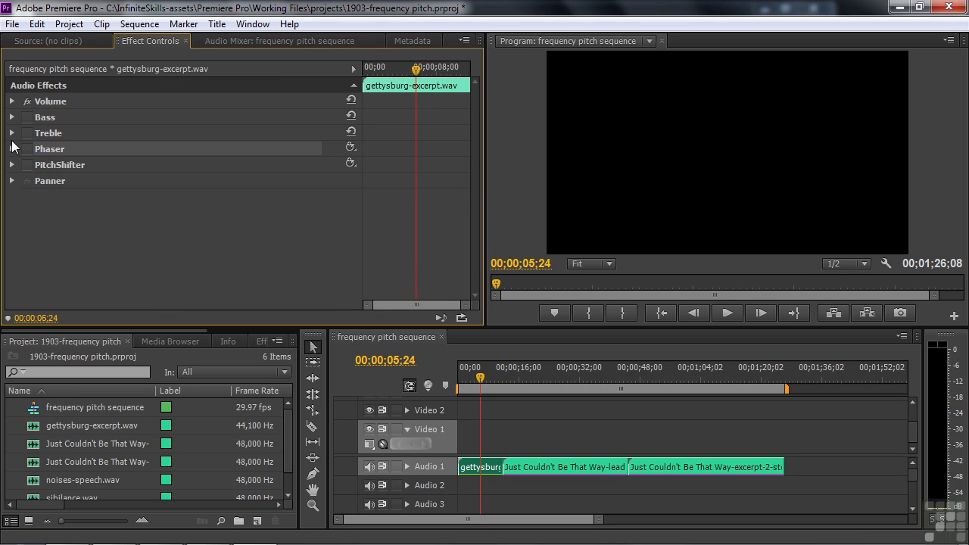
{"action": "left_click", "coordinate": [11, 164]}
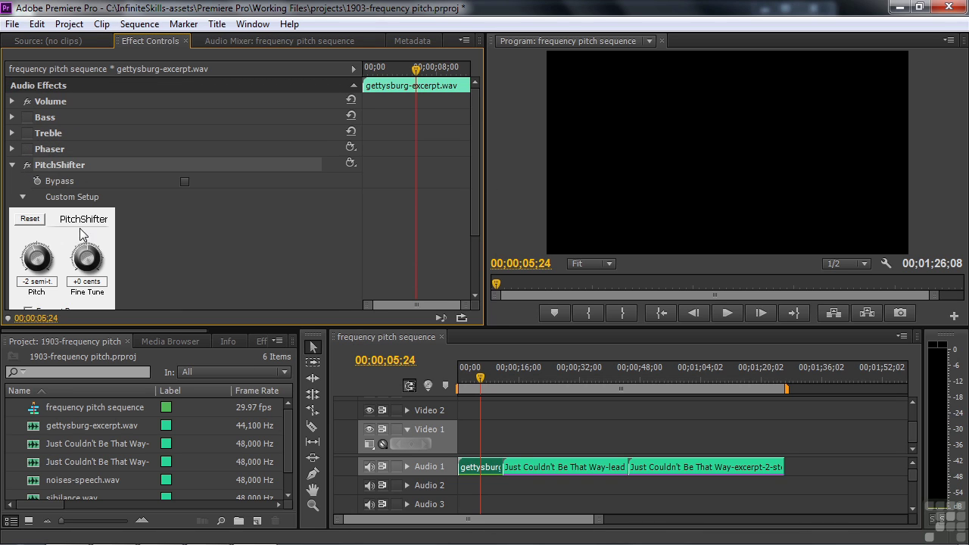
{"action": "left_click", "coordinate": [351, 164]}
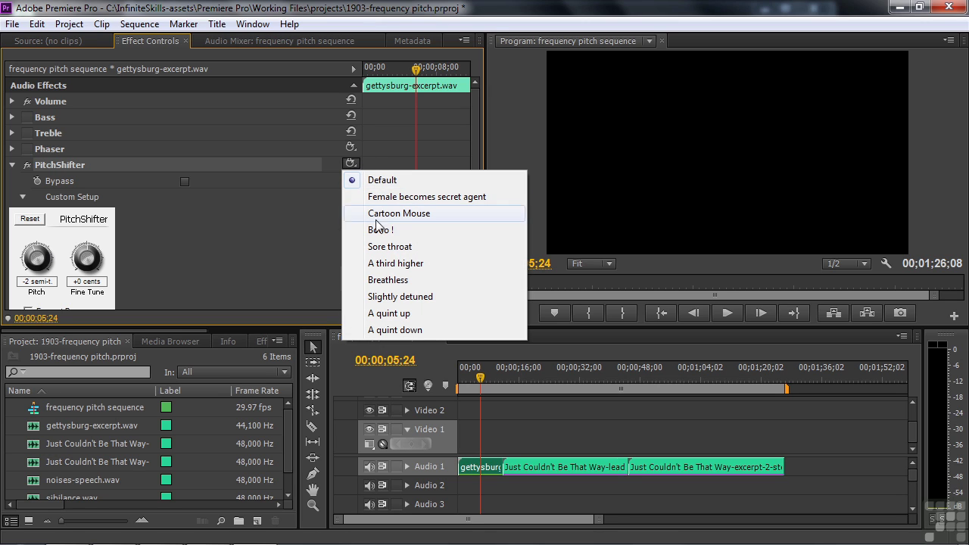
Play the clip from near its start, auditioning the PitchShifter's Female becomes secret agent and Cartoon Mouse presets
{"action": "left_click_drag", "start_coordinate": [478, 383], "coordinate": [464, 382]}
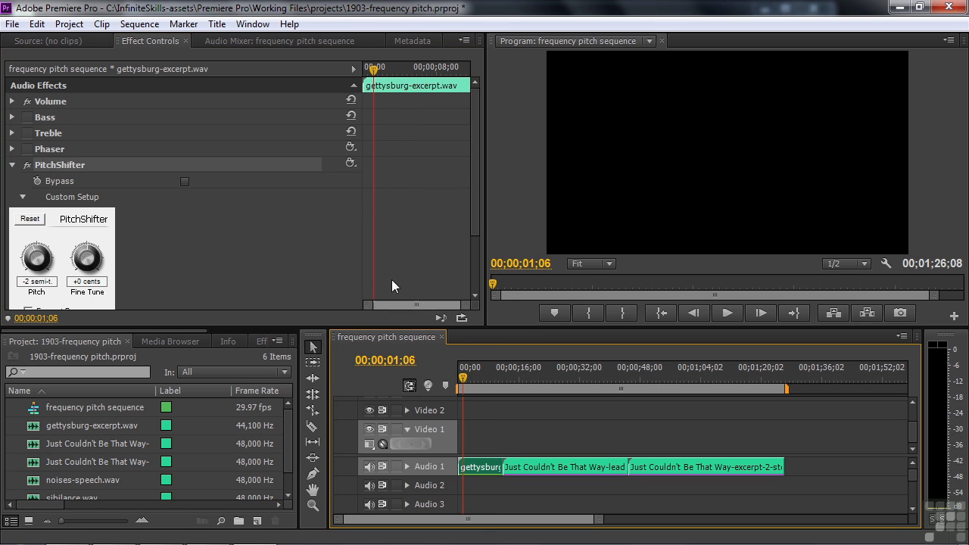
{"action": "key", "text": "space"}
{"action": "left_click", "coordinate": [354, 164]}
{"action": "left_click", "coordinate": [376, 197]}
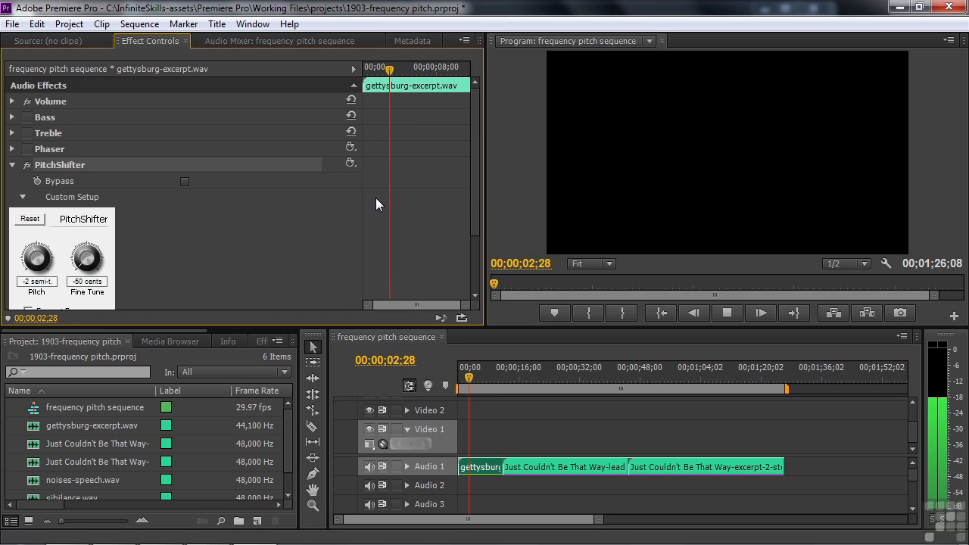
{"action": "left_click", "coordinate": [352, 165]}
{"action": "left_click", "coordinate": [380, 214]}
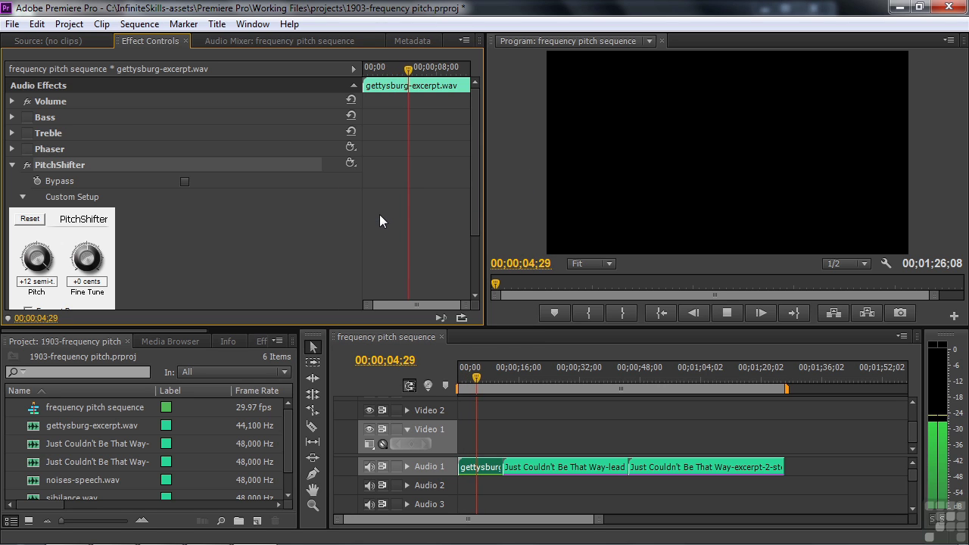
Try the PitchShifter's Boo ! preset and apply the Sore throat preset during playback
{"action": "left_click", "coordinate": [352, 164]}
{"action": "left_click", "coordinate": [373, 228]}
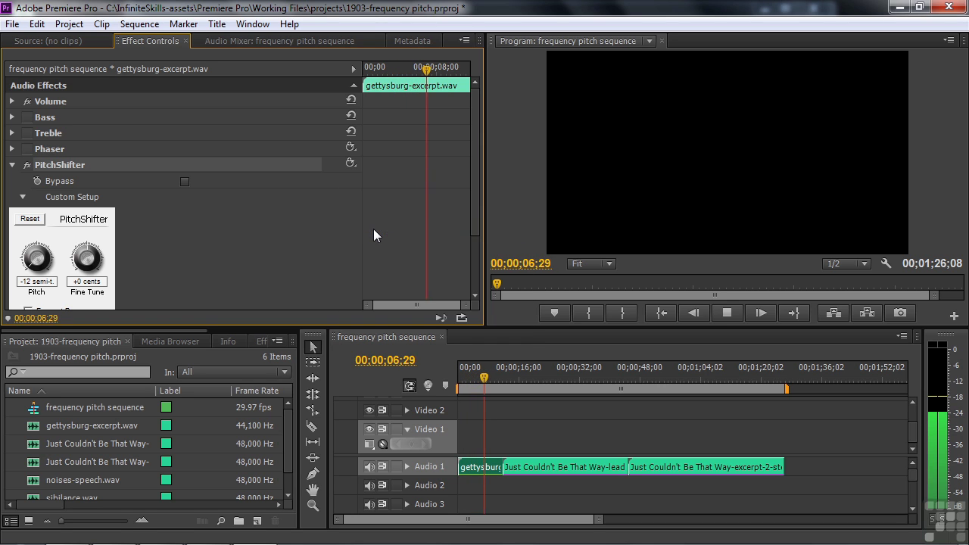
{"action": "left_click", "coordinate": [354, 164]}
{"action": "left_click", "coordinate": [380, 245]}
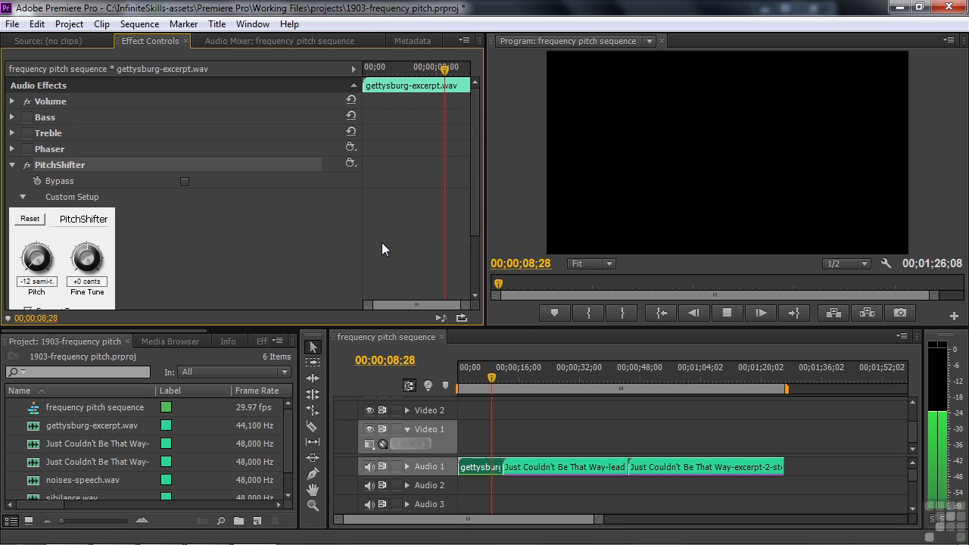
Stop playback, return the playhead to the sequence start, and set the PitchShifter's Pitch to -4 semitones
{"action": "key", "text": "space"}
{"action": "left_click_drag", "start_coordinate": [498, 378], "coordinate": [453, 383]}
{"action": "scroll", "coordinate": [472, 226], "scroll_direction": "down", "scroll_amount": 1}
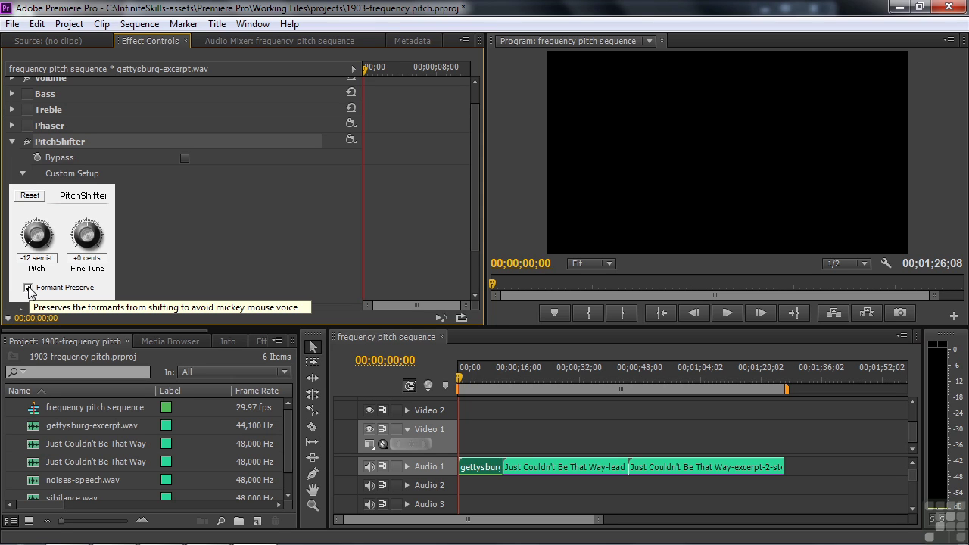
{"action": "left_click_drag", "start_coordinate": [35, 246], "coordinate": [74, 232]}
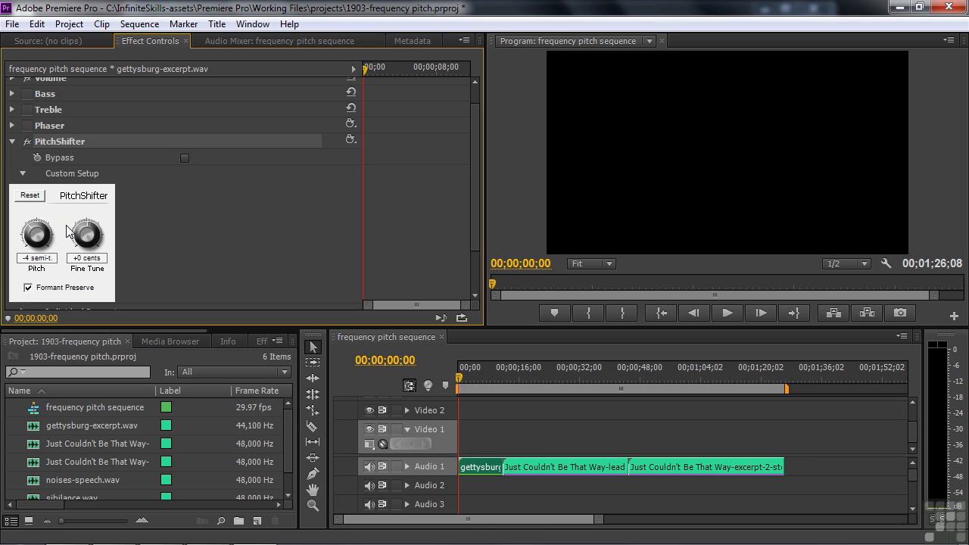
Play the clip from its start while switching the PitchShifter's Formant Preserve off and back on
{"action": "key", "text": "space"}
{"action": "left_click", "coordinate": [29, 289]}
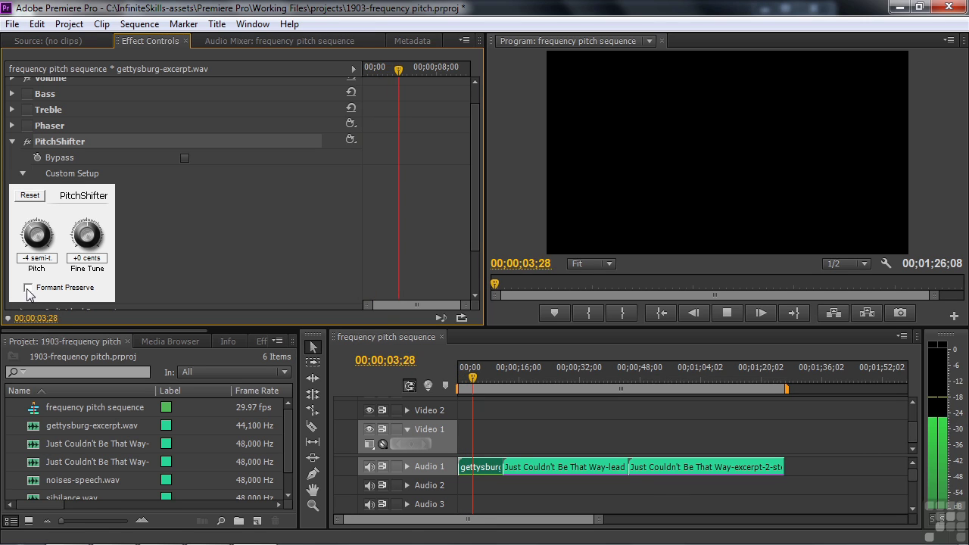
{"action": "left_click", "coordinate": [28, 288]}
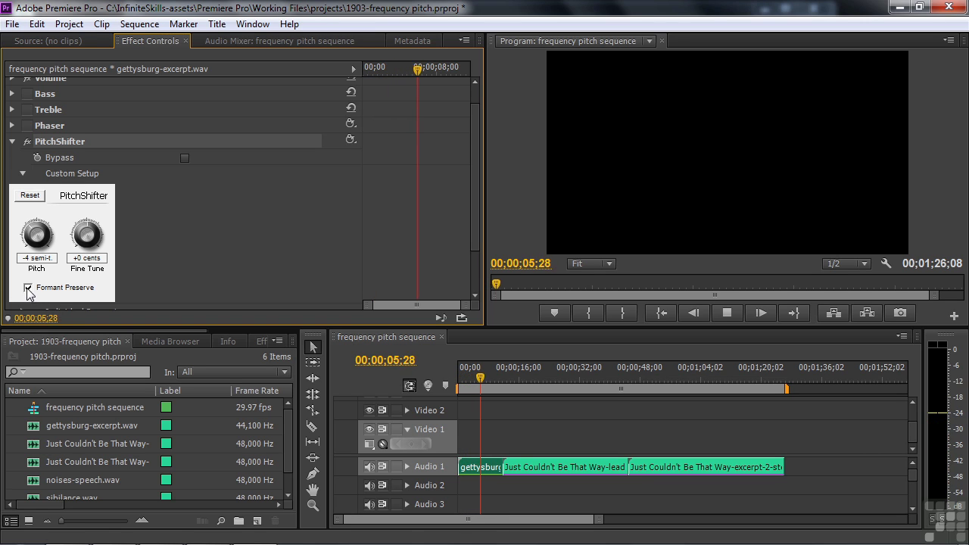
{"action": "key", "text": "space"}
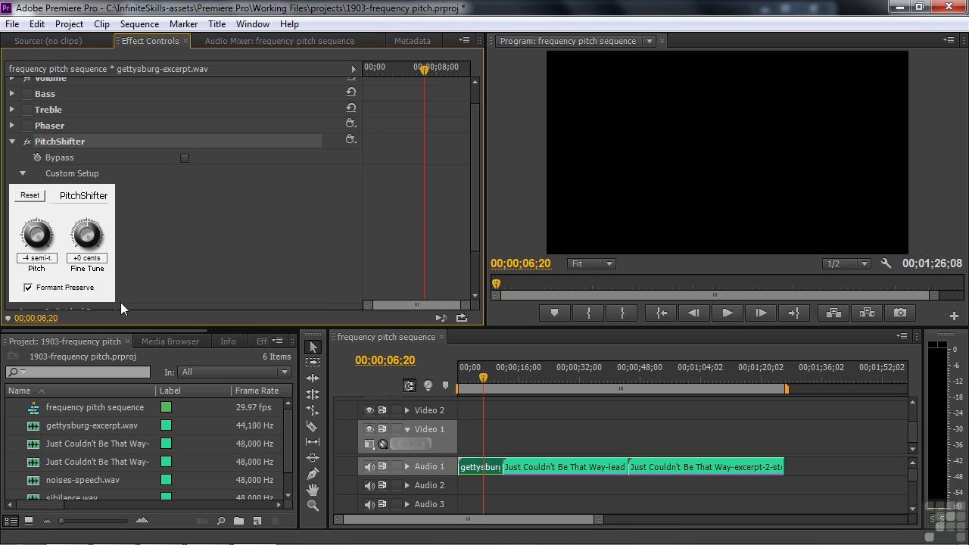
Replay from 00;00;01;18 while setting the PitchShifter's Pitch to +3 semitones, and disable and collapse the effect
{"action": "left_click", "coordinate": [464, 370]}
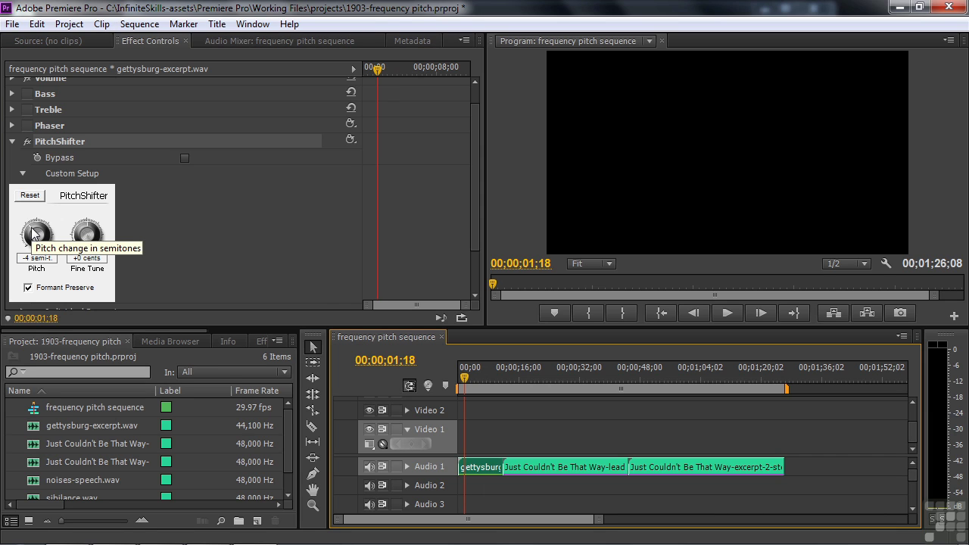
{"action": "key", "text": "space"}
{"action": "left_click_drag", "start_coordinate": [32, 233], "coordinate": [93, 245]}
{"action": "key", "text": "space"}
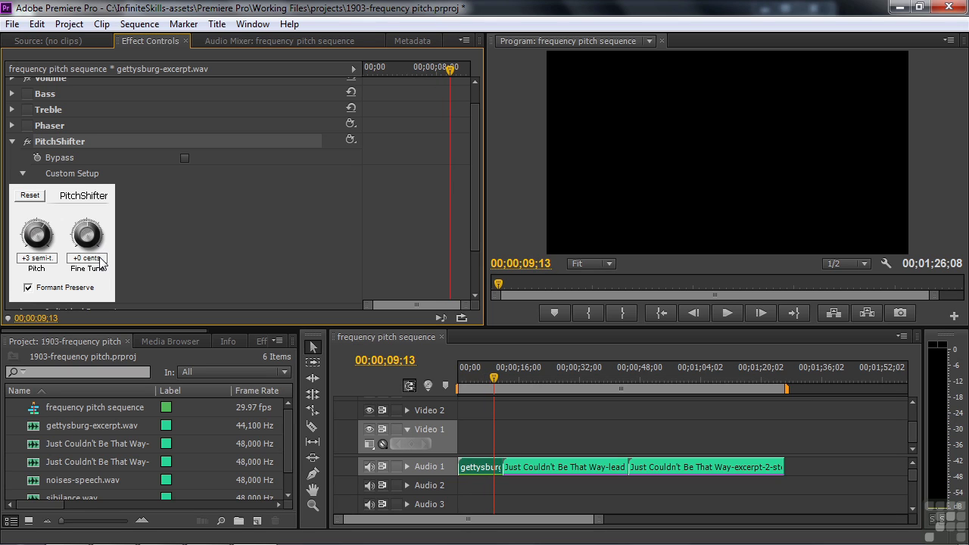
{"action": "left_click", "coordinate": [27, 142]}
{"action": "left_click", "coordinate": [11, 142]}
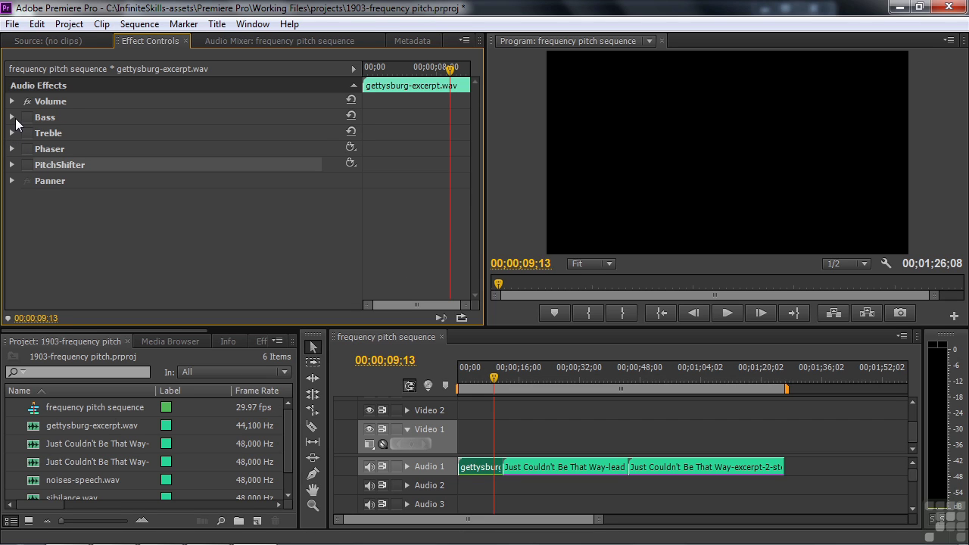
Select the Just Couldn't Be That Way-lead vocal excerpt.wav clip, place the playhead at 00;00;14;12, and enable and expand its Bass effect
{"action": "left_click", "coordinate": [507, 466]}
{"action": "left_click_drag", "start_coordinate": [494, 377], "coordinate": [514, 384]}
{"action": "left_click", "coordinate": [28, 117]}
{"action": "left_click", "coordinate": [11, 116]}
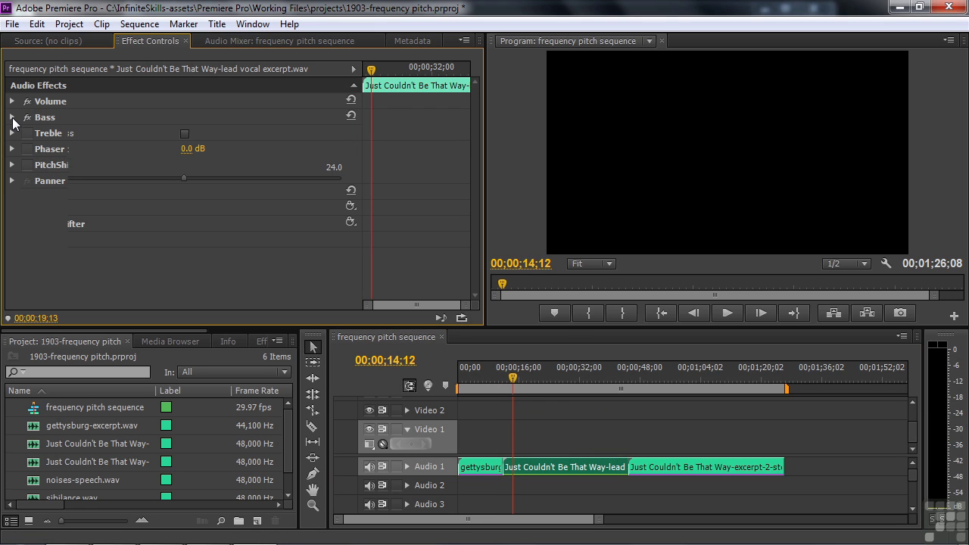
{"action": "left_click", "coordinate": [27, 117]}
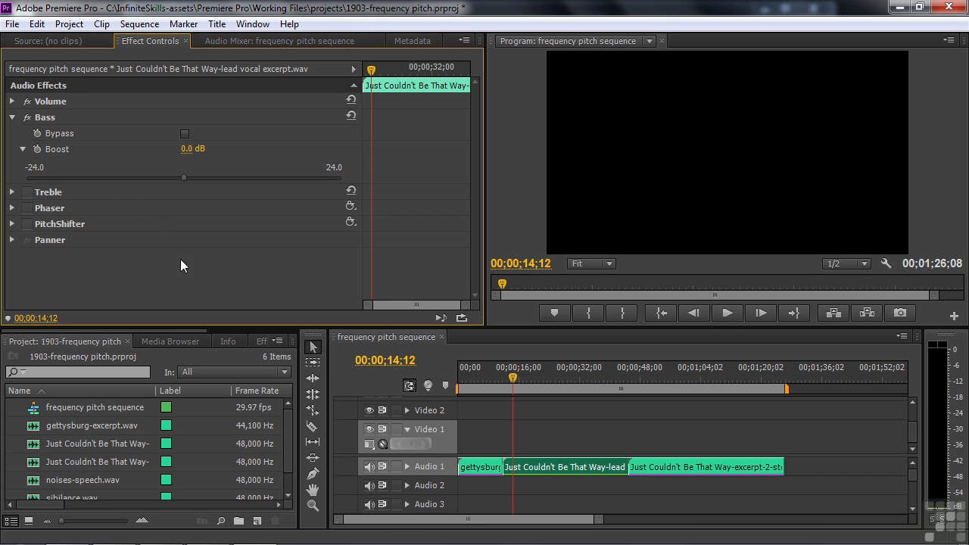
Play the lead vocal clip while setting the Bass Boost to 4.1 dB, and disable and collapse the Bass effect
{"action": "key", "text": "space"}
{"action": "left_click_drag", "start_coordinate": [189, 178], "coordinate": [211, 177]}
{"action": "key", "text": "space"}
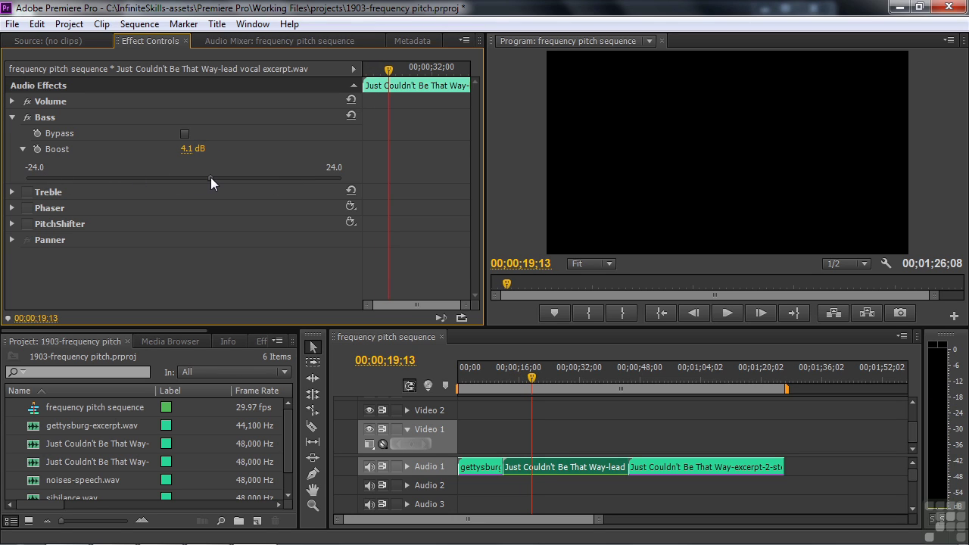
{"action": "left_click", "coordinate": [12, 119]}
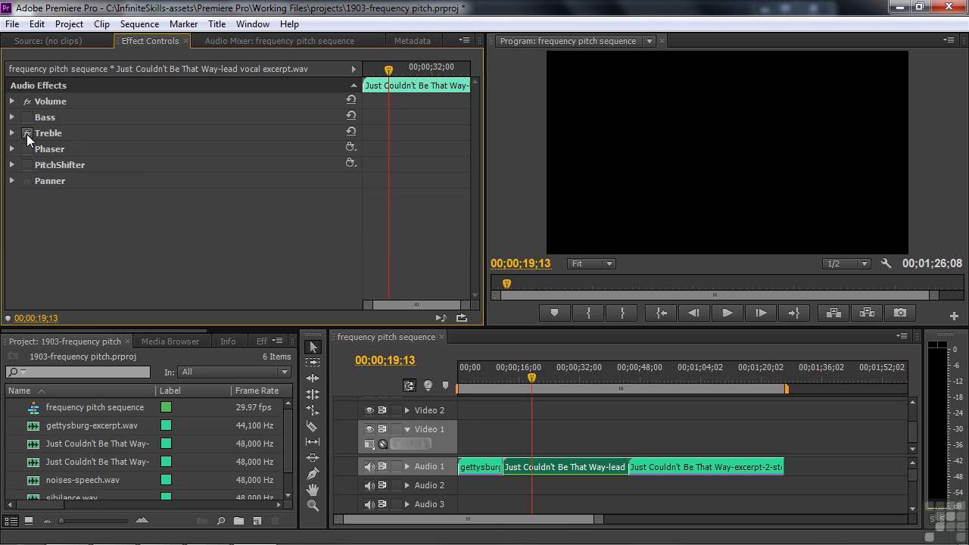
Replay the lead vocal clip from near its start with the Treble Boost raised to 15.4 dB, and disable and collapse Treble
{"action": "left_click", "coordinate": [12, 133]}
{"action": "left_click_drag", "start_coordinate": [532, 376], "coordinate": [512, 376]}
{"action": "key", "text": "space"}
{"action": "left_click_drag", "start_coordinate": [184, 195], "coordinate": [284, 201]}
{"action": "key", "text": "space"}
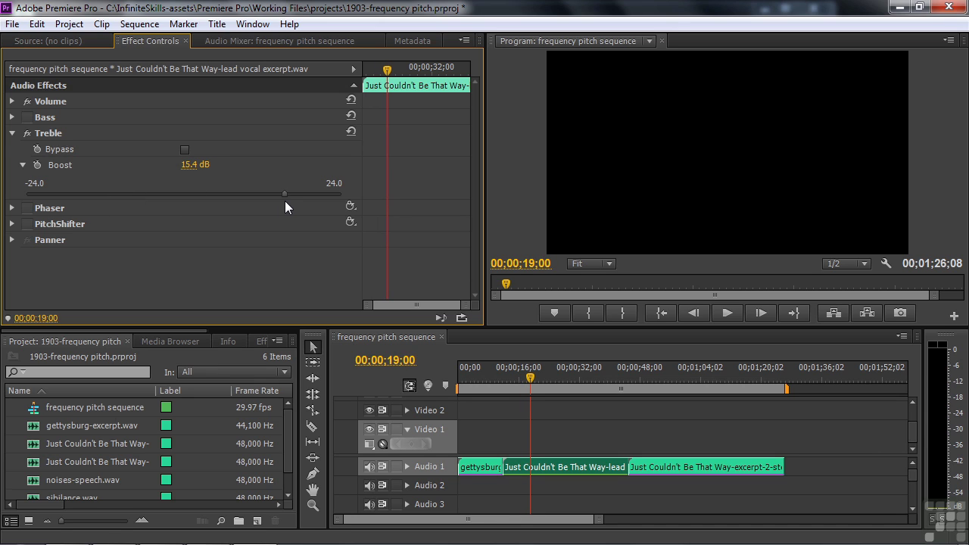
{"action": "left_click", "coordinate": [12, 133]}
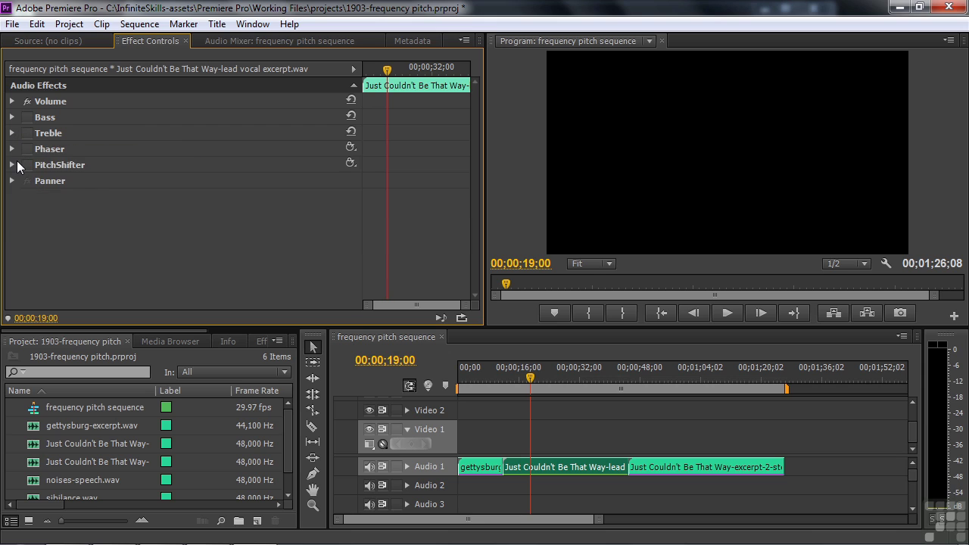
Expand and enable the Phaser effect and play the lead vocal clip from 00;00;13;12
{"action": "left_click", "coordinate": [12, 149]}
{"action": "left_click_drag", "start_coordinate": [537, 382], "coordinate": [509, 381]}
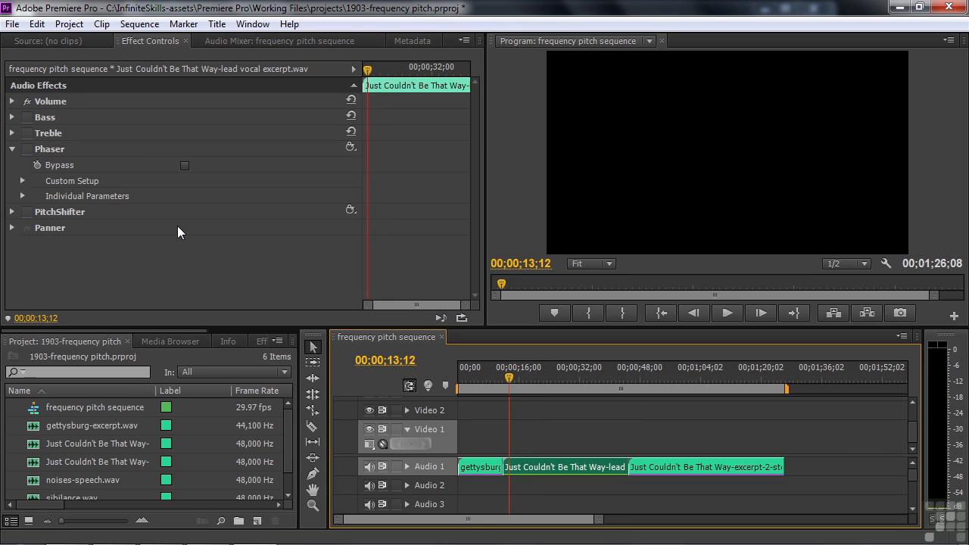
{"action": "left_click", "coordinate": [27, 149]}
{"action": "key", "text": "space"}
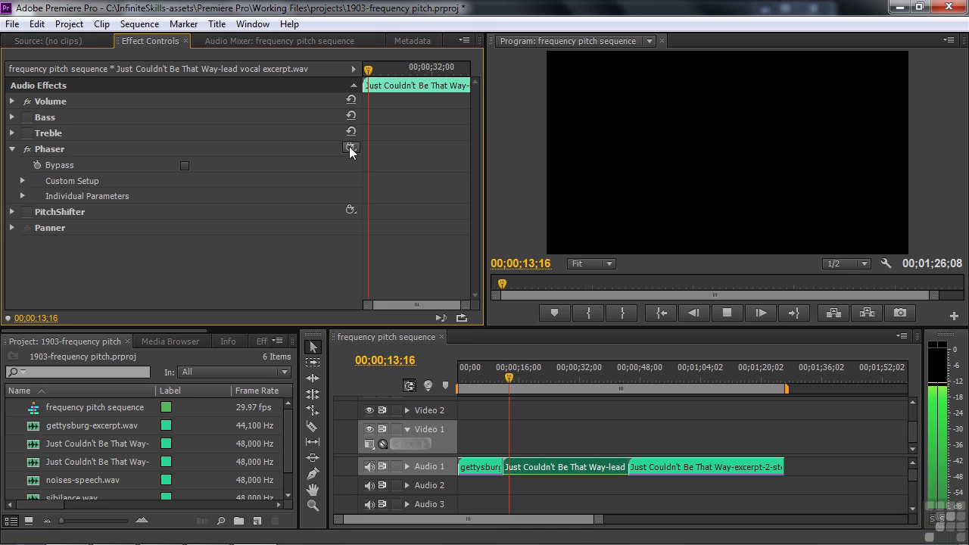
Audition the Phaser's thin phaser, Wendelsteiner and classic phaser presets during playback
{"action": "left_click", "coordinate": [351, 146]}
{"action": "left_click", "coordinate": [370, 181]}
{"action": "left_click", "coordinate": [350, 149]}
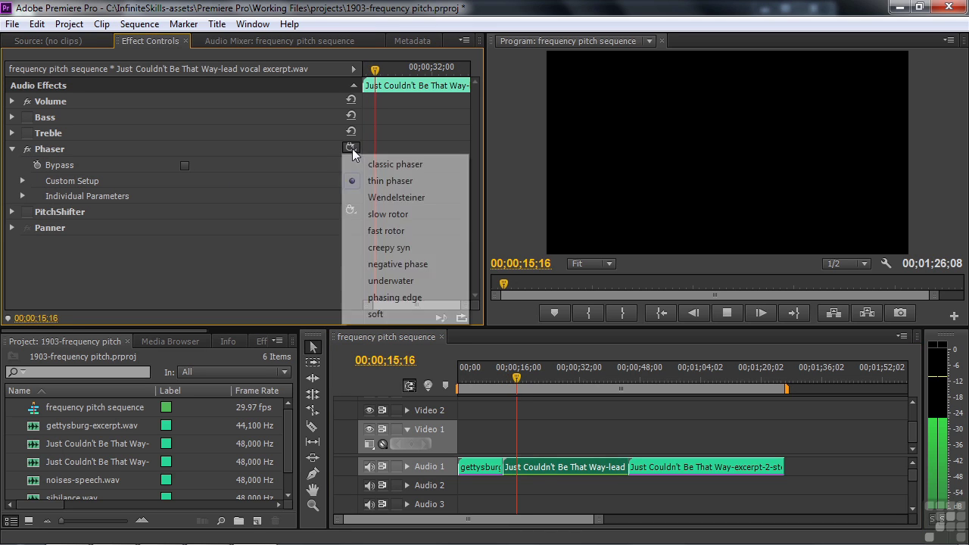
{"action": "left_click", "coordinate": [372, 194]}
{"action": "left_click", "coordinate": [350, 147]}
{"action": "left_click", "coordinate": [368, 164]}
Try the Phaser's fast rotor preset, apply the underwater preset, and disable and collapse the effect after stopping playback
{"action": "left_click", "coordinate": [352, 148]}
{"action": "left_click", "coordinate": [375, 231]}
{"action": "left_click", "coordinate": [350, 148]}
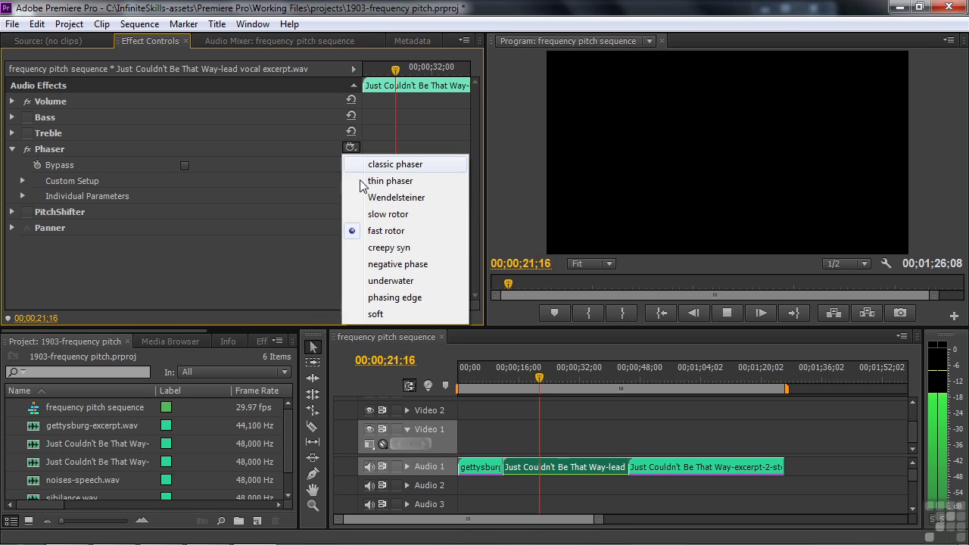
{"action": "left_click", "coordinate": [379, 276]}
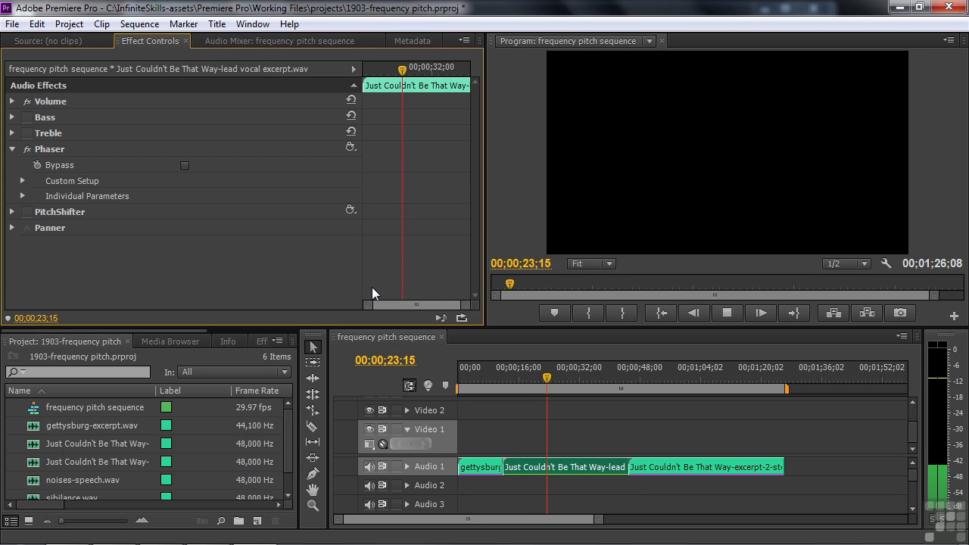
{"action": "key", "text": "space"}
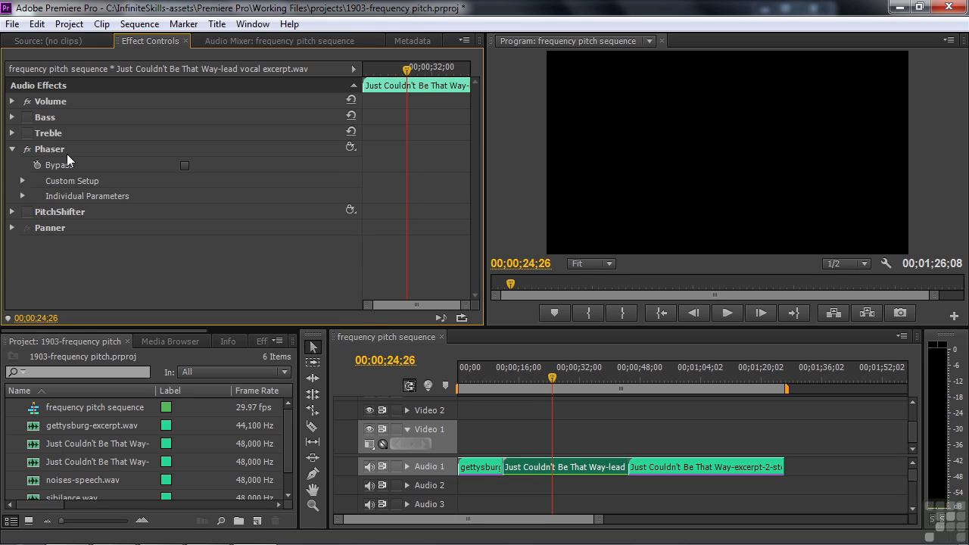
{"action": "left_click", "coordinate": [30, 149]}
{"action": "left_click", "coordinate": [13, 150]}
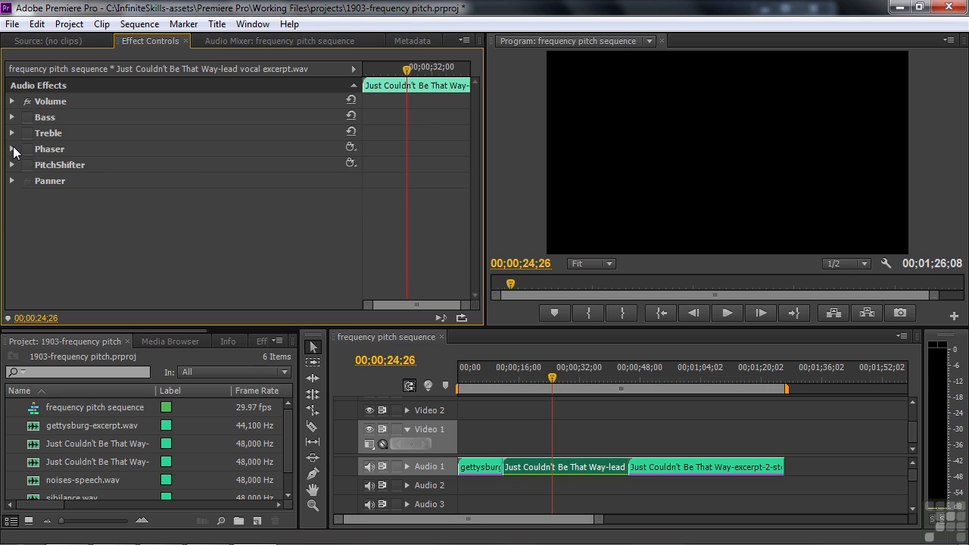
Show the lead vocal clip's PitchShifter settings, place the playhead at 00;00;17;25, and enable the effect
{"action": "left_click", "coordinate": [11, 165]}
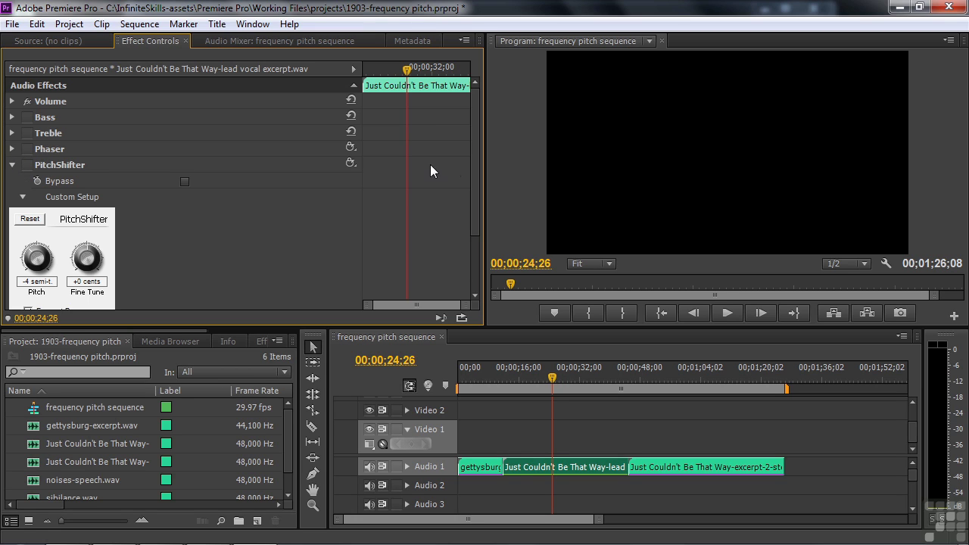
{"action": "left_click_drag", "start_coordinate": [475, 183], "coordinate": [475, 217]}
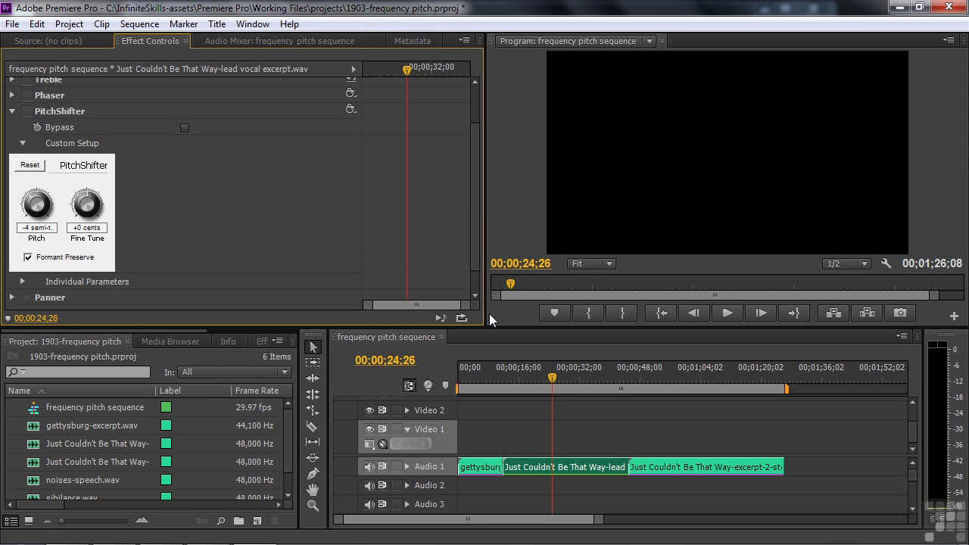
{"action": "left_click_drag", "start_coordinate": [549, 379], "coordinate": [510, 377]}
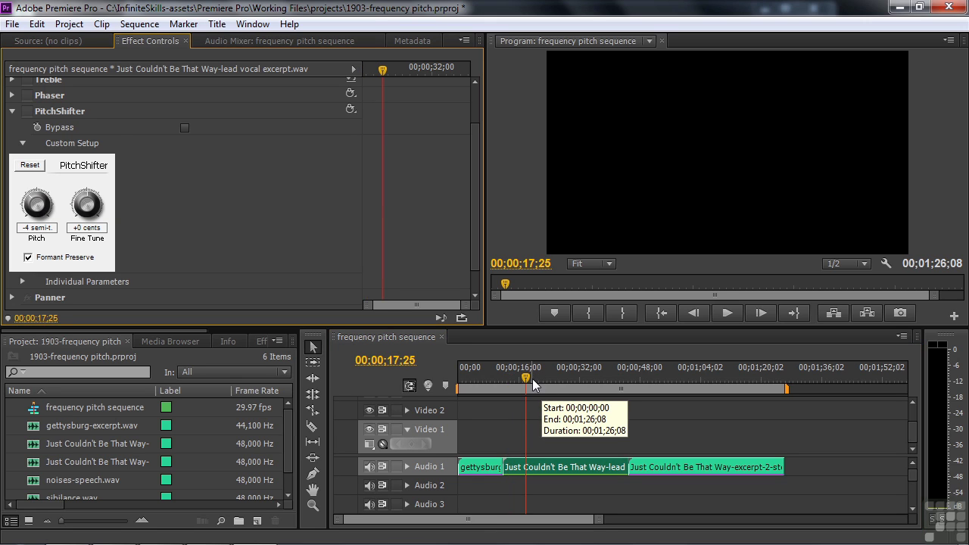
{"action": "left_click", "coordinate": [27, 112]}
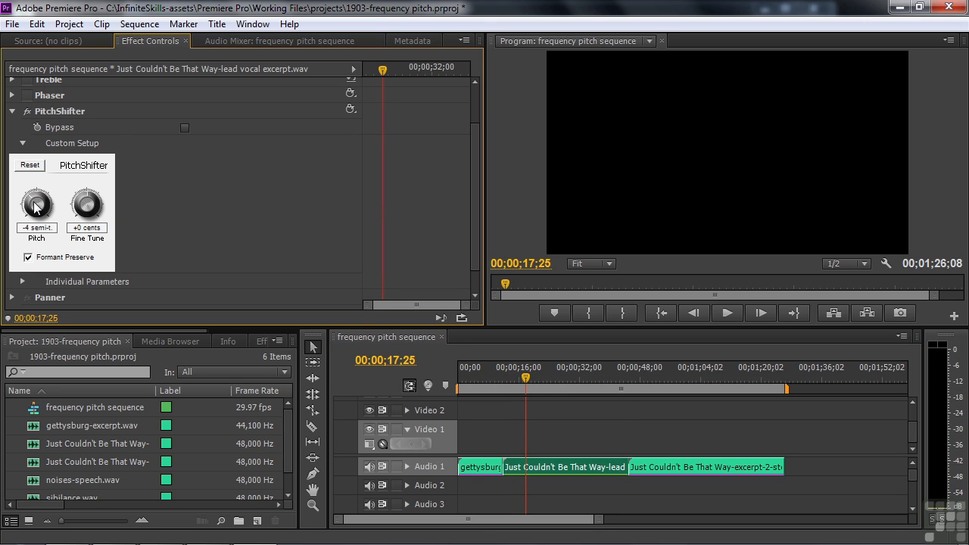
Play the lead vocal clip while setting the PitchShifter's Pitch to -2 semitones
{"action": "key", "text": "space"}
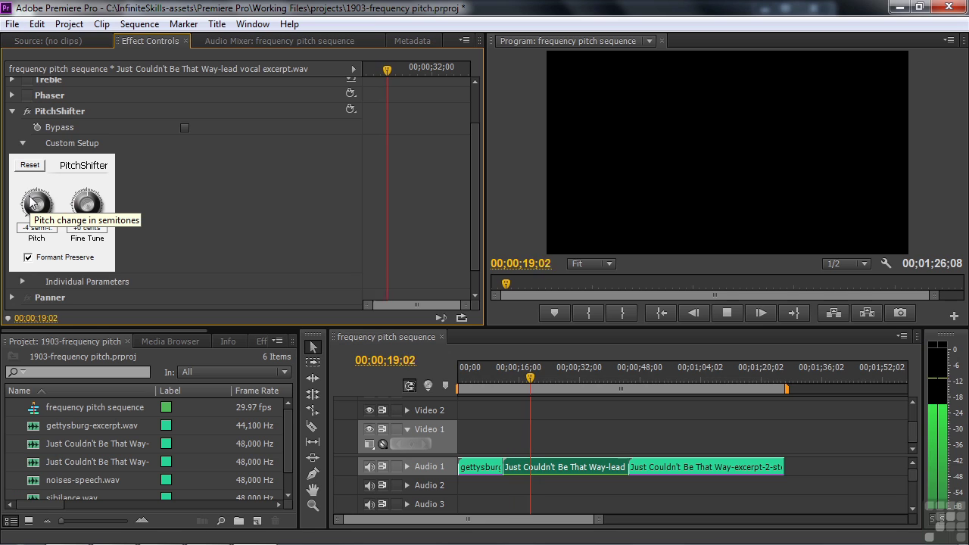
{"action": "mouse_move", "coordinate": [37, 203]}
{"action": "left_mouse_down"}
{"action": "mouse_move", "coordinate": [55, 195]}
{"action": "mouse_move", "coordinate": [97, 217]}
{"action": "mouse_move", "coordinate": [45, 195]}
{"action": "left_mouse_up"}
{"action": "key", "text": "space"}
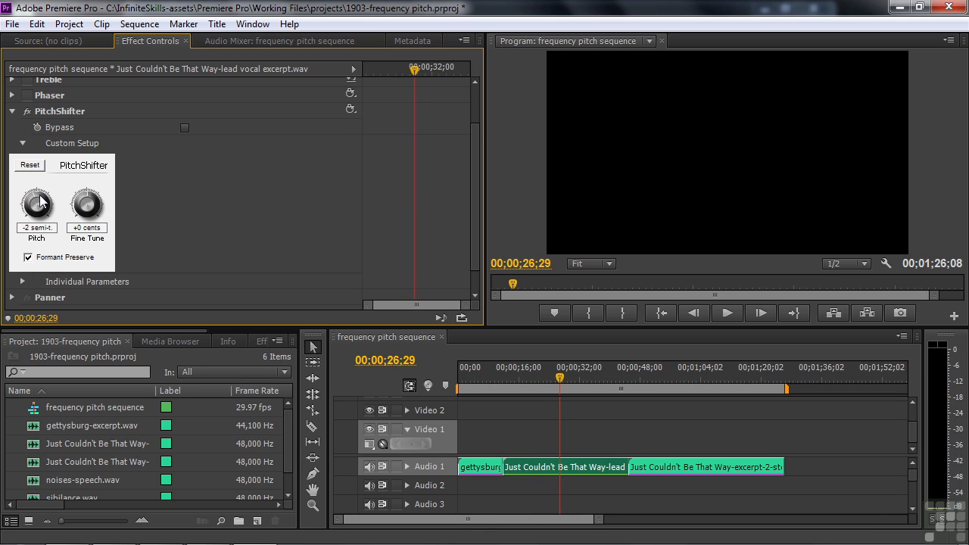
Turn off Formant Preserve, listen to the vocal while adjusting Pitch back to -2 semitones, and disable and collapse the PitchShifter
{"action": "left_click", "coordinate": [26, 259]}
{"action": "key", "text": "space"}
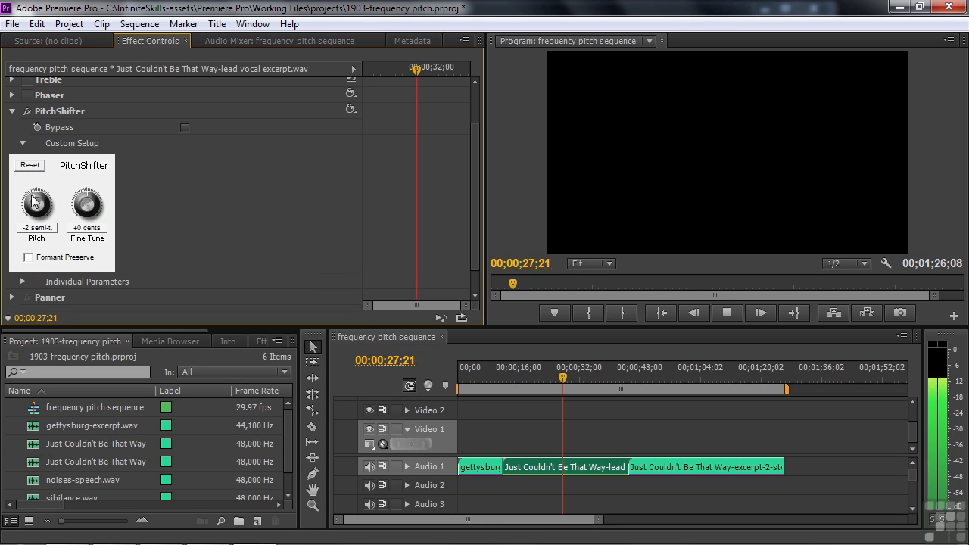
{"action": "mouse_move", "coordinate": [32, 196]}
{"action": "left_mouse_down"}
{"action": "mouse_move", "coordinate": [86, 219]}
{"action": "mouse_move", "coordinate": [42, 201]}
{"action": "left_mouse_up"}
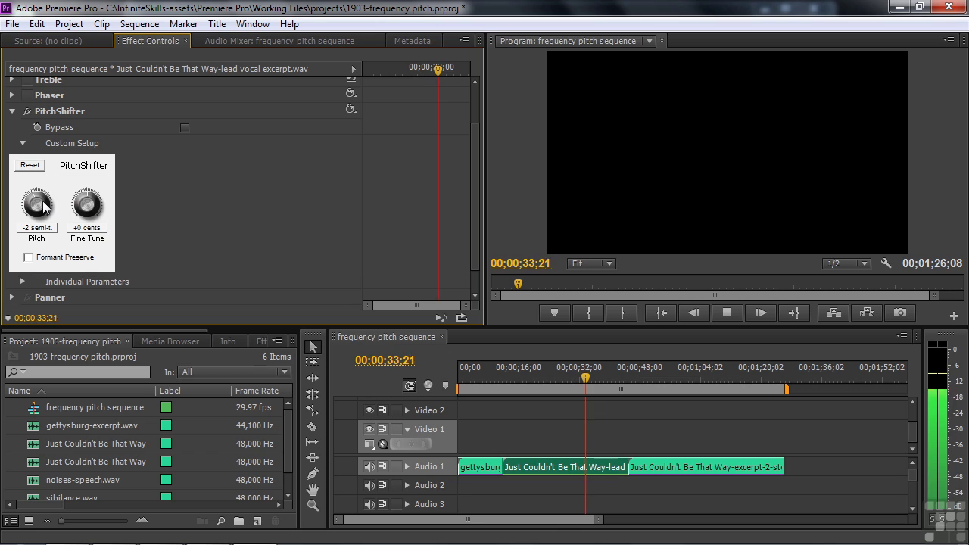
{"action": "key", "text": "space"}
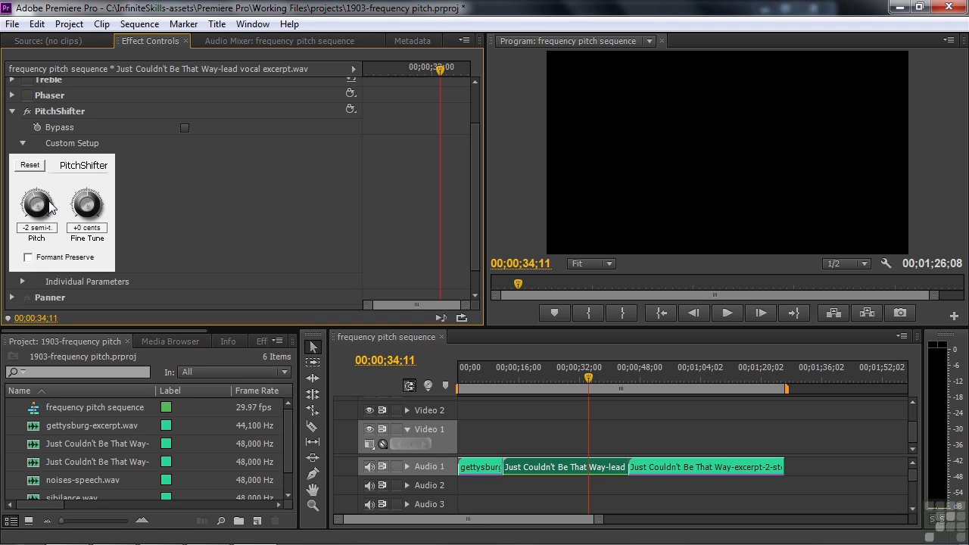
{"action": "left_click", "coordinate": [12, 112]}
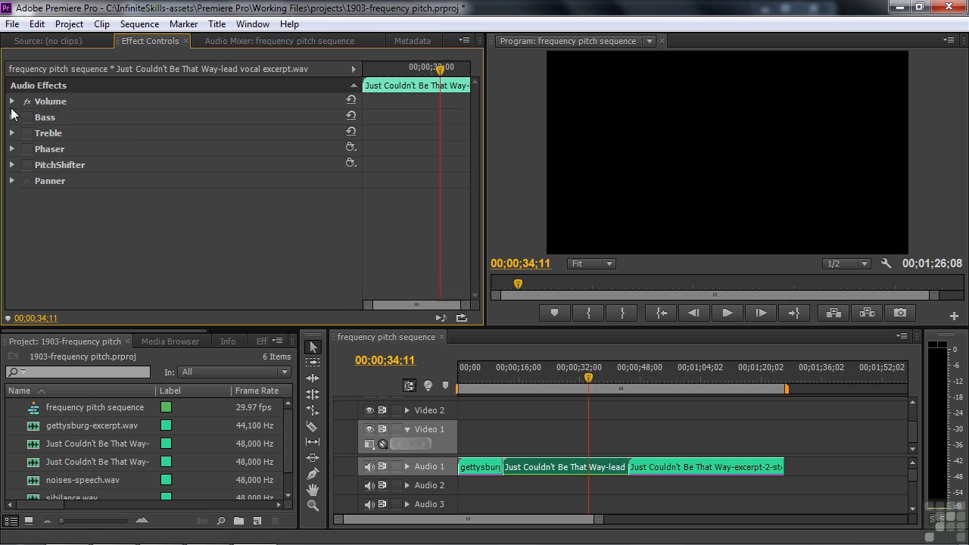
Select the Just Couldn't Be That Way-excerpt-2-stereo.wav clip, play it from 00;00;50;24, and move the playhead back to 00;00;49;17
{"action": "left_click", "coordinate": [651, 379]}
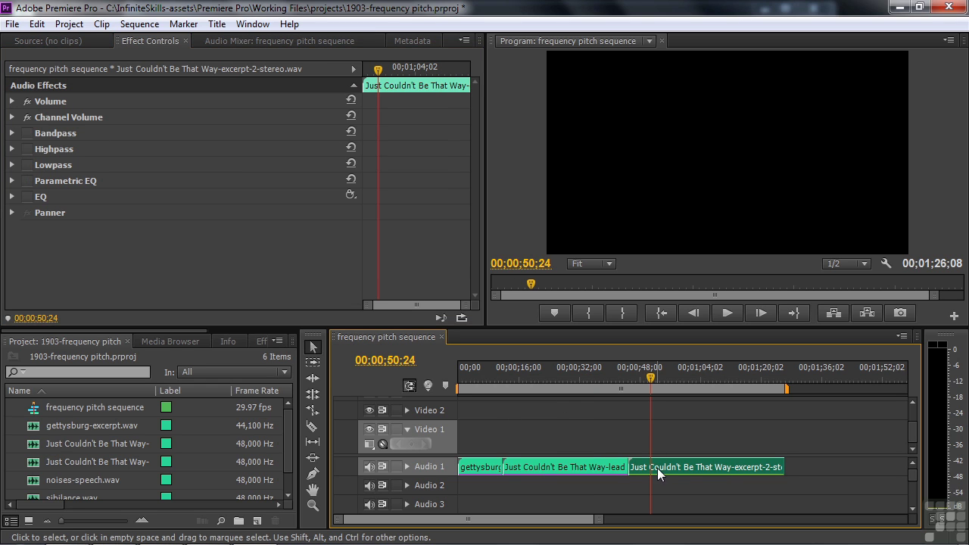
{"action": "key", "text": "space"}
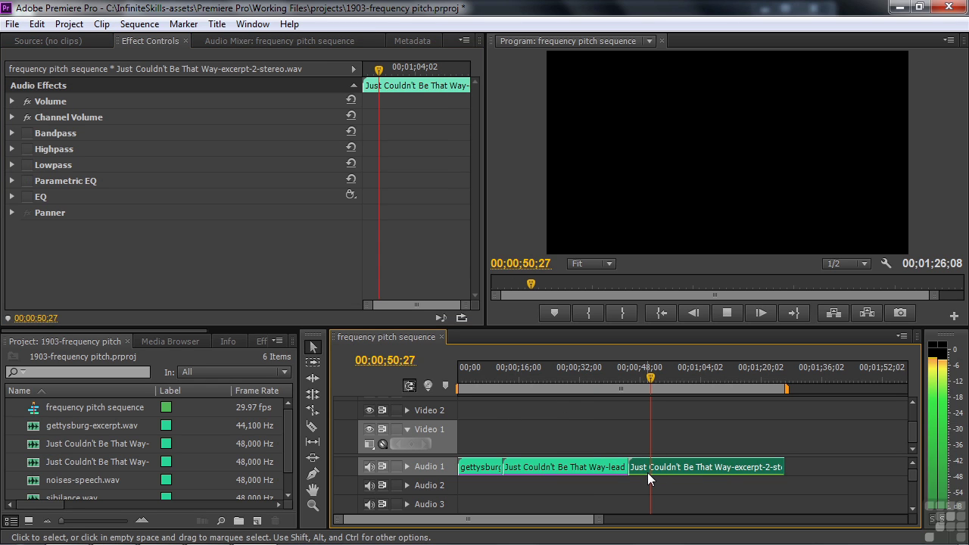
{"action": "key", "text": "space"}
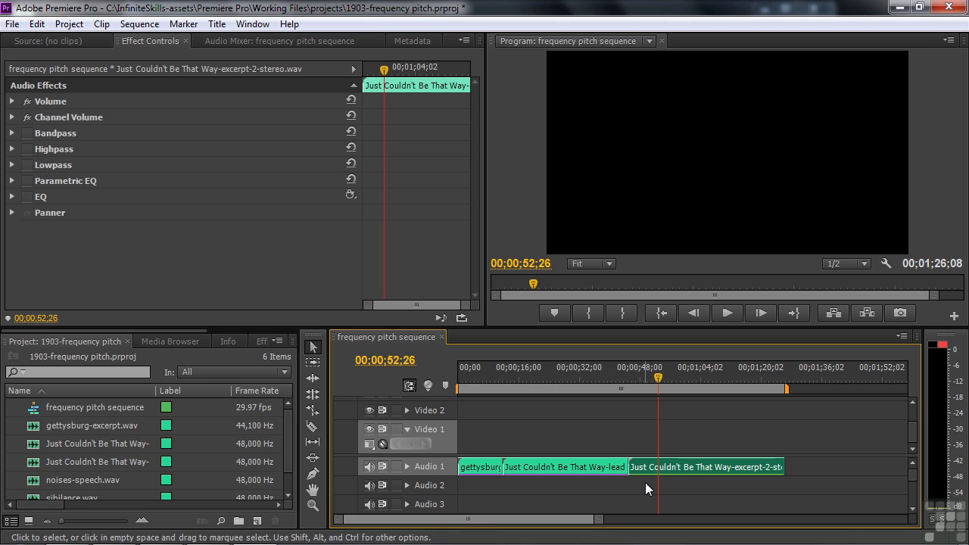
{"action": "left_click", "coordinate": [646, 376]}
{"action": "left_click_drag", "start_coordinate": [645, 380], "coordinate": [644, 381]}
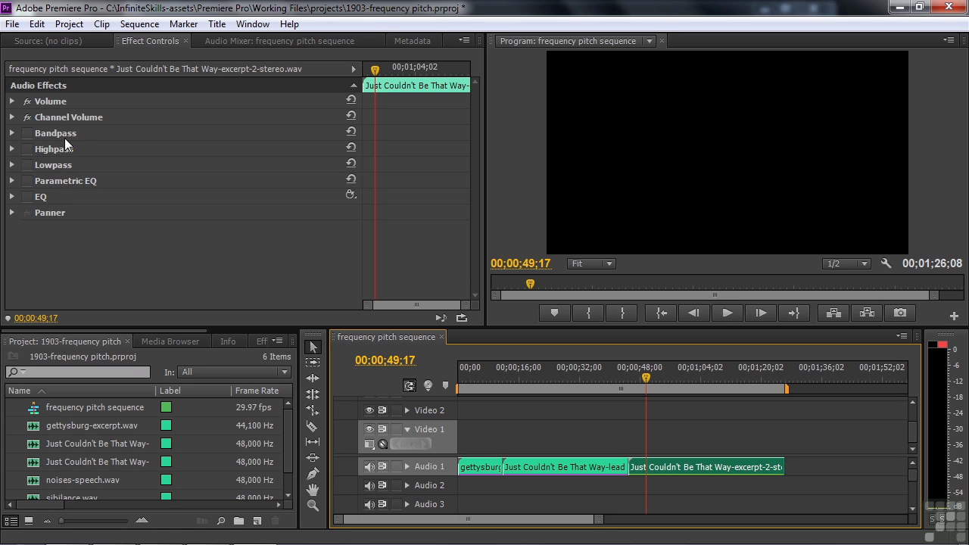
Enable the stereo music clip's Bandpass, place the playhead at 00;00;47;11, and set the effect's Q to 10.0
{"action": "left_click", "coordinate": [27, 134]}
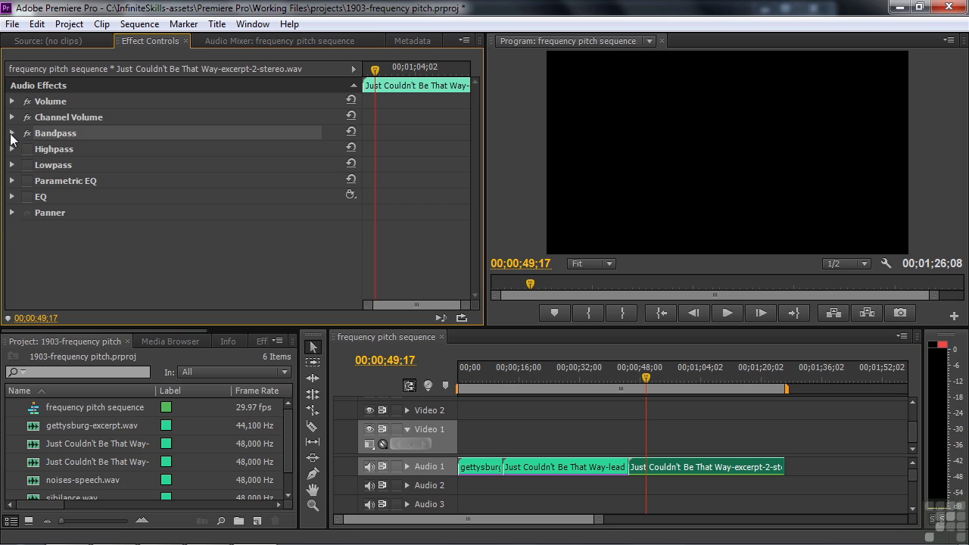
{"action": "left_click", "coordinate": [11, 133]}
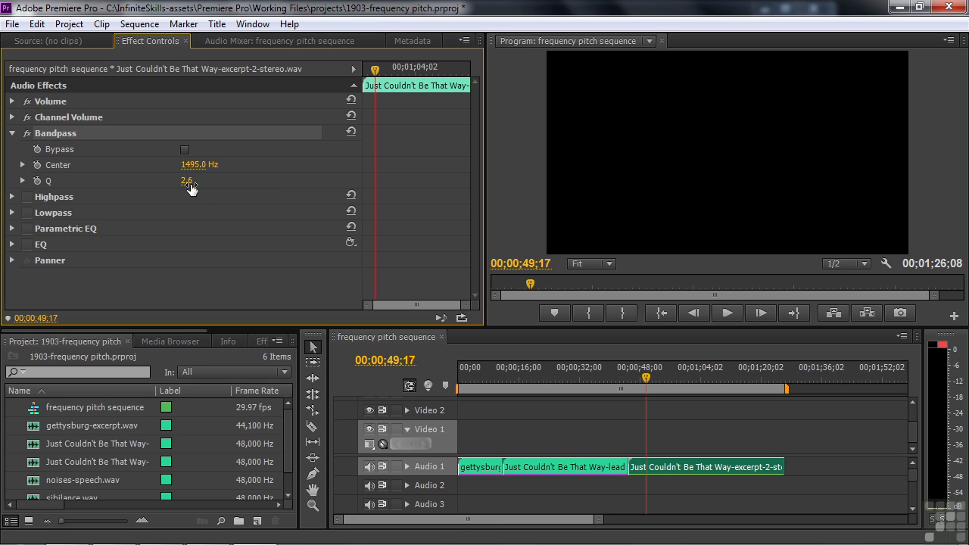
{"action": "left_click_drag", "start_coordinate": [649, 379], "coordinate": [637, 381]}
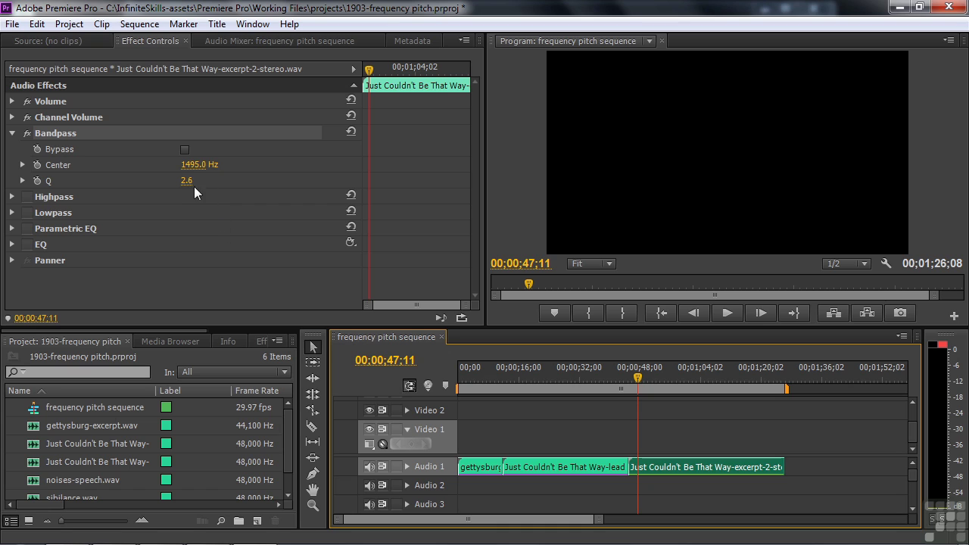
{"action": "left_click_drag", "start_coordinate": [188, 186], "coordinate": [210, 188]}
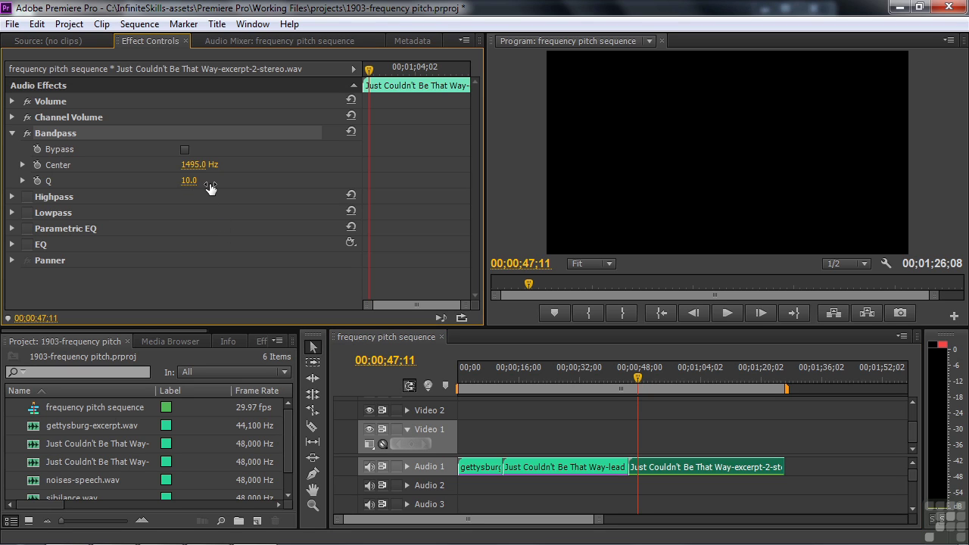
Play the music while sweeping the Bandpass Center down and up to 409.1 Hz, stop playback, and disable and collapse the effect
{"action": "key", "text": "space"}
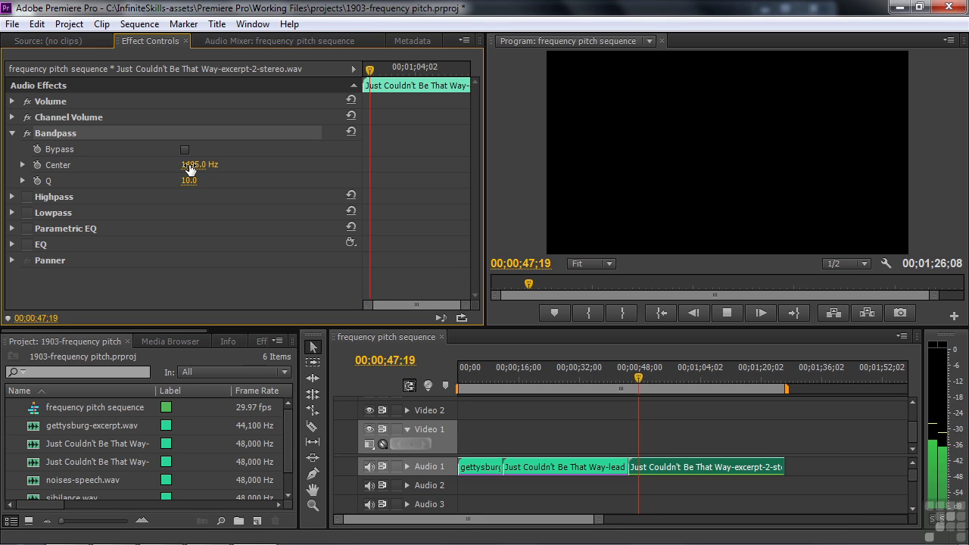
{"action": "mouse_move", "coordinate": [190, 168]}
{"action": "left_mouse_down"}
{"action": "mouse_move", "coordinate": [227, 168]}
{"action": "mouse_move", "coordinate": [164, 168]}
{"action": "mouse_move", "coordinate": [187, 172]}
{"action": "left_mouse_up"}
{"action": "key", "text": "space"}
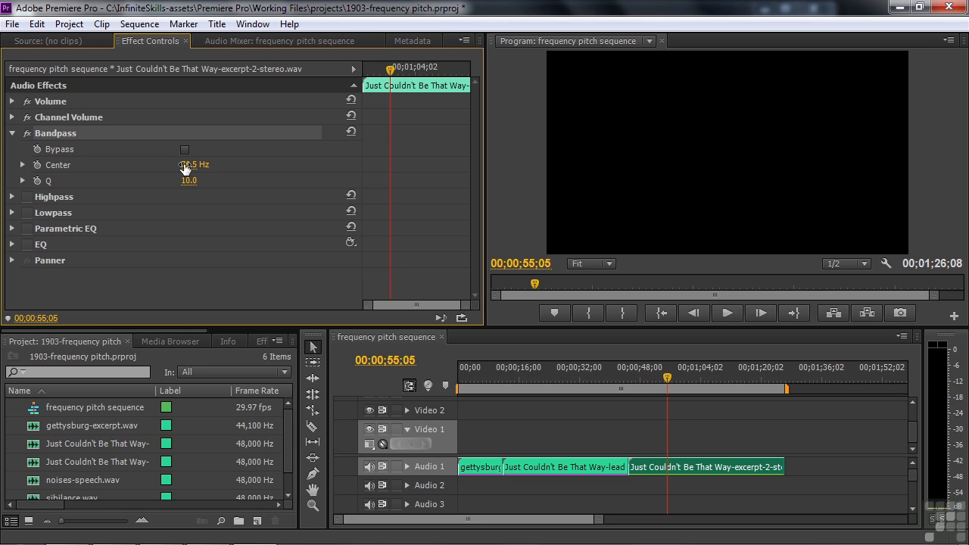
{"action": "key", "text": "space"}
{"action": "mouse_move", "coordinate": [185, 167]}
{"action": "left_mouse_down"}
{"action": "mouse_move", "coordinate": [242, 167]}
{"action": "mouse_move", "coordinate": [189, 167]}
{"action": "mouse_move", "coordinate": [202, 167]}
{"action": "left_mouse_up"}
{"action": "key", "text": "space"}
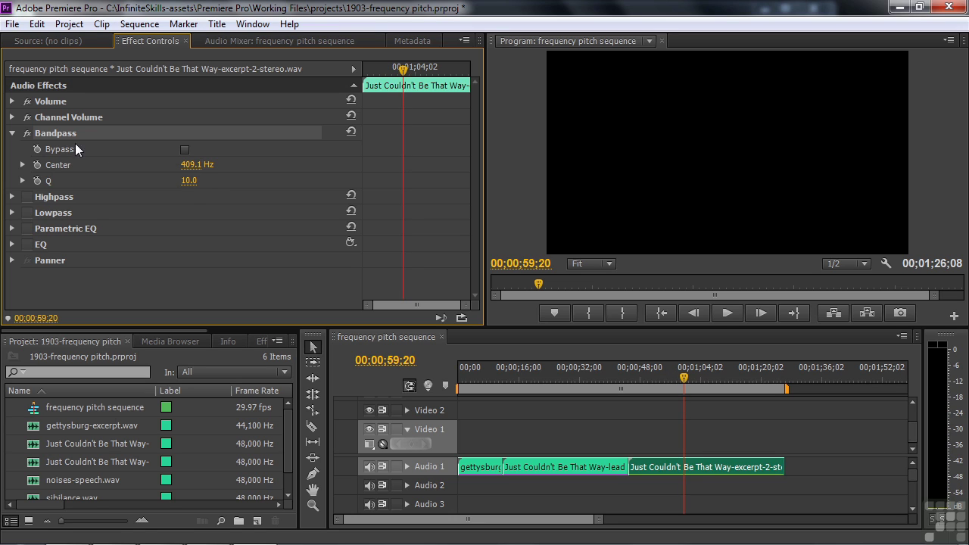
{"action": "left_click", "coordinate": [28, 133]}
{"action": "left_click", "coordinate": [11, 133]}
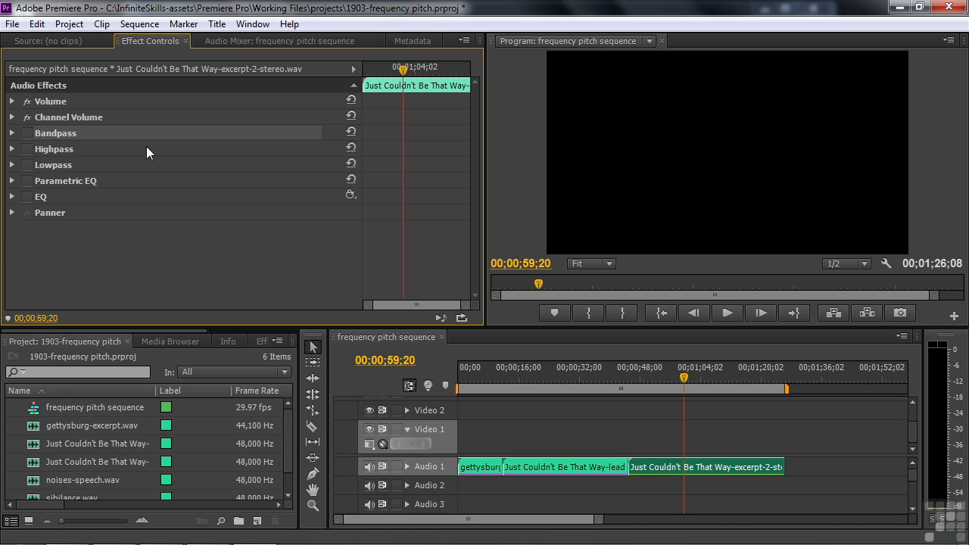
Enable the Highpass, play the music from around 00;00;49 while setting Cutoff to 1690.0 Hz, and disable and collapse the effect
{"action": "left_click", "coordinate": [12, 149]}
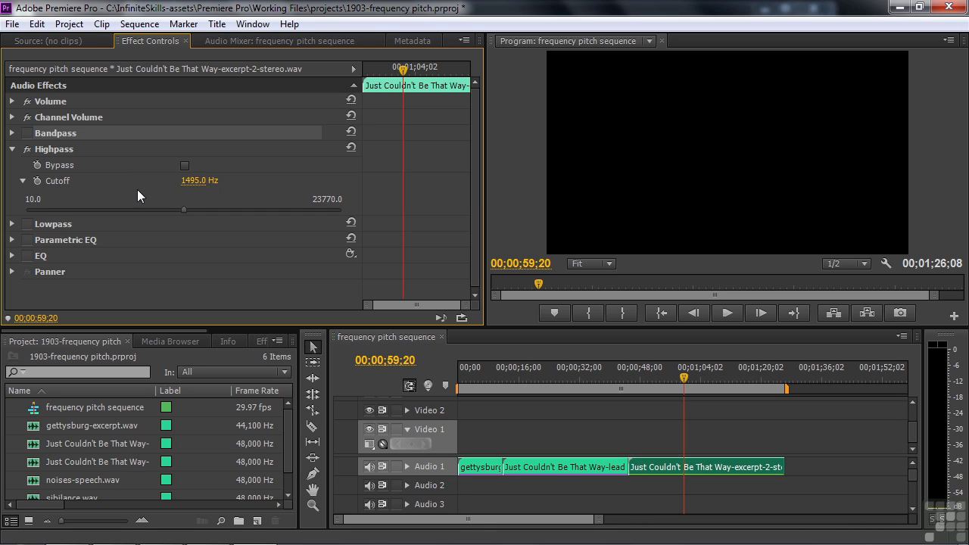
{"action": "left_click_drag", "start_coordinate": [684, 380], "coordinate": [651, 387]}
{"action": "key", "text": "space"}
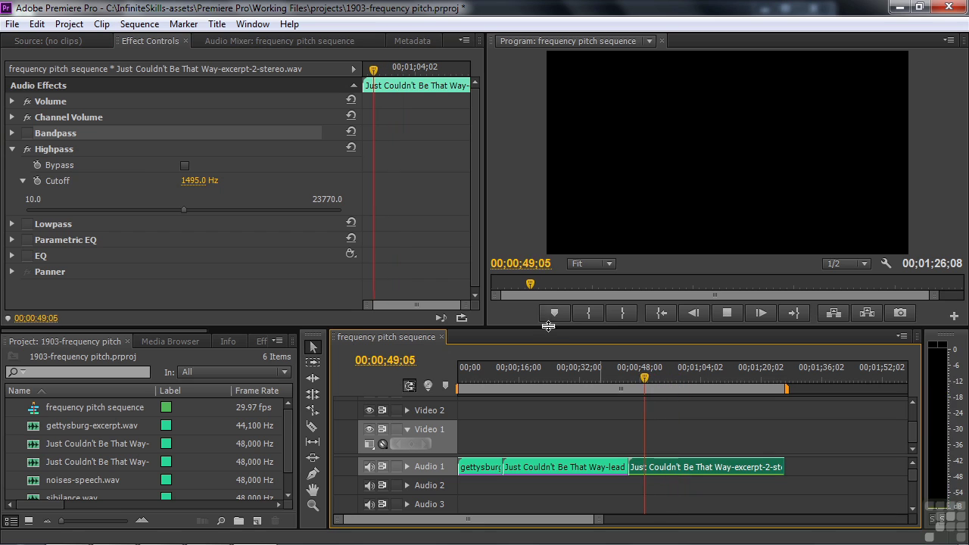
{"action": "mouse_move", "coordinate": [182, 210]}
{"action": "left_mouse_down"}
{"action": "mouse_move", "coordinate": [226, 216]}
{"action": "mouse_move", "coordinate": [136, 207]}
{"action": "mouse_move", "coordinate": [186, 215]}
{"action": "left_mouse_up"}
{"action": "key", "text": "space"}
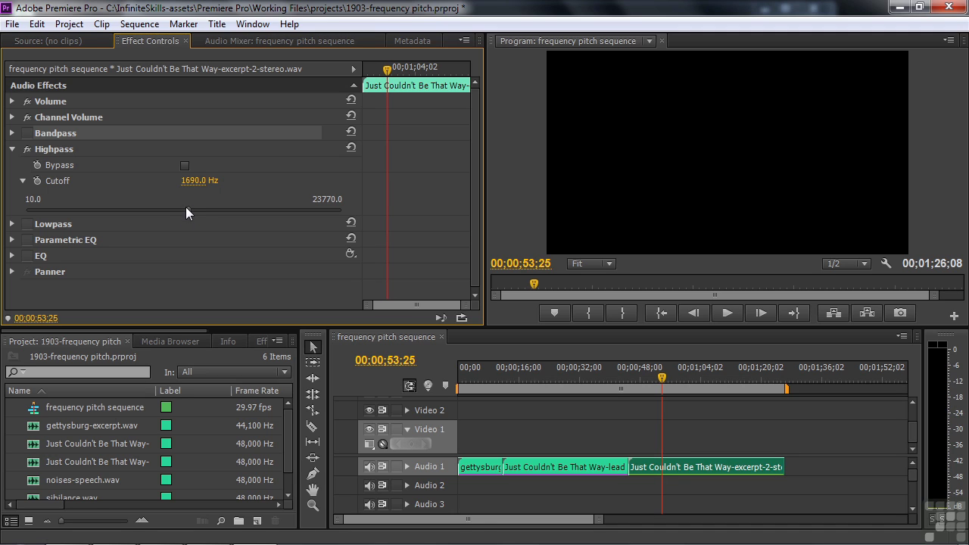
{"action": "left_click", "coordinate": [28, 148]}
{"action": "left_click", "coordinate": [15, 148]}
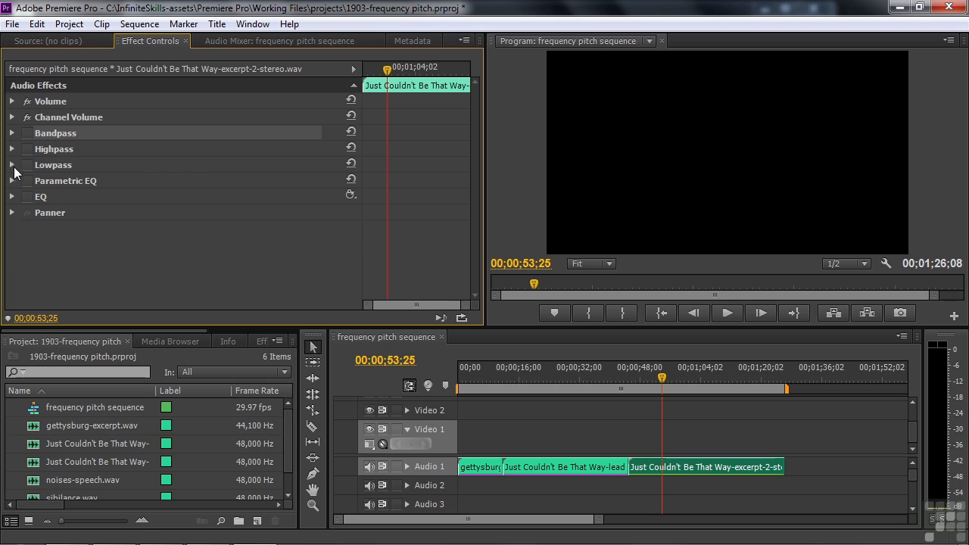
Enable the Lowpass, play the music while setting its Cutoff to 2537.2 Hz, and disable and collapse the effect
{"action": "left_click", "coordinate": [12, 165]}
{"action": "left_click", "coordinate": [27, 166]}
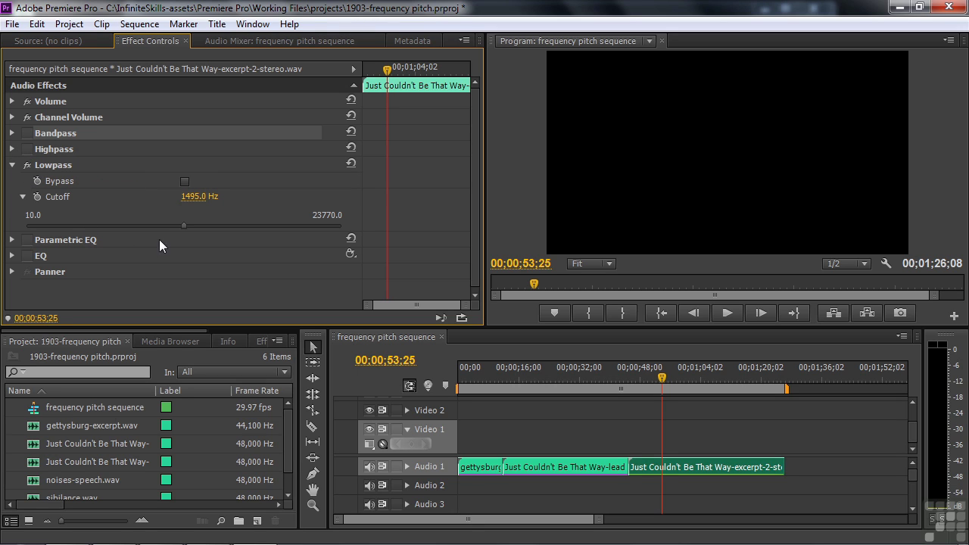
{"action": "key", "text": "space"}
{"action": "left_click_drag", "start_coordinate": [184, 226], "coordinate": [206, 227]}
{"action": "key", "text": "space"}
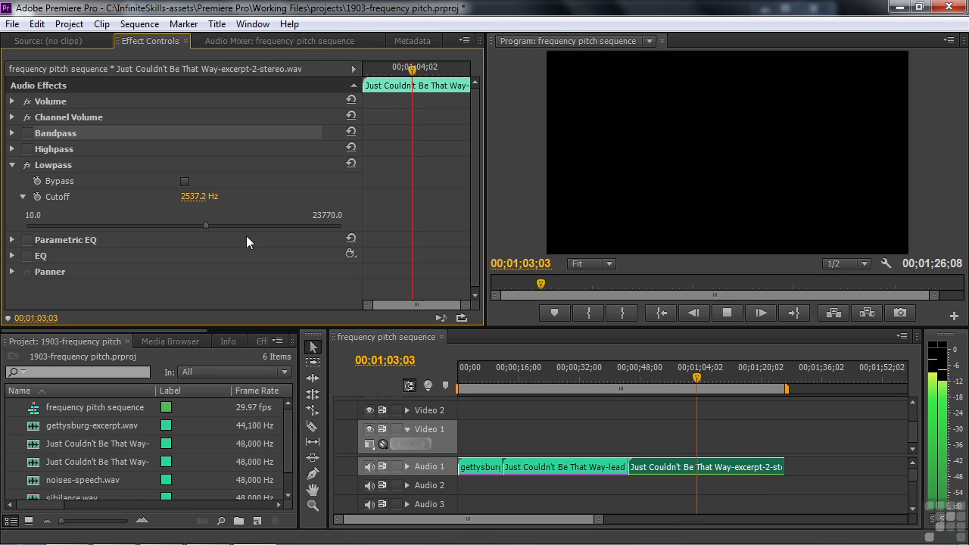
{"action": "left_click", "coordinate": [11, 165]}
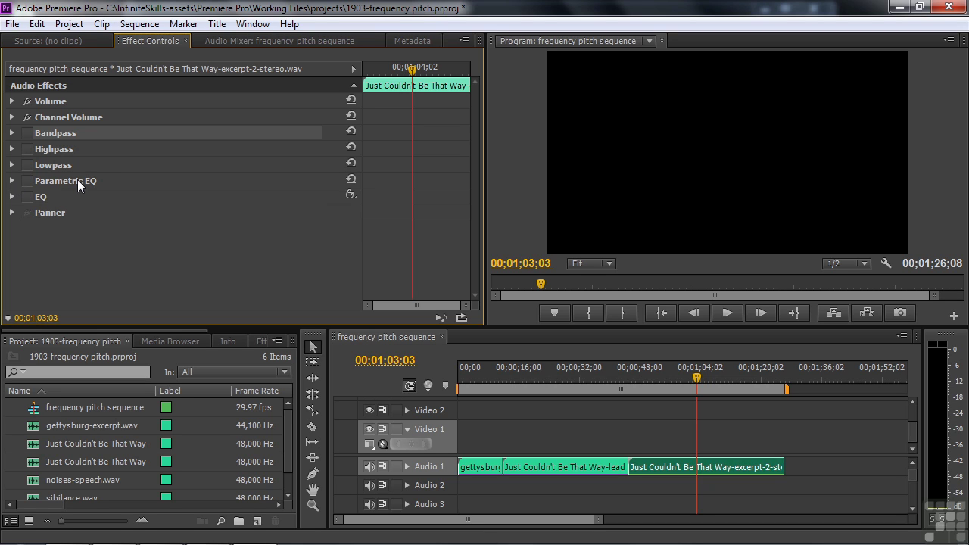
Expand the EQ effect and examine the frequency graph and band controls in its Custom Setup
{"action": "left_click", "coordinate": [12, 197]}
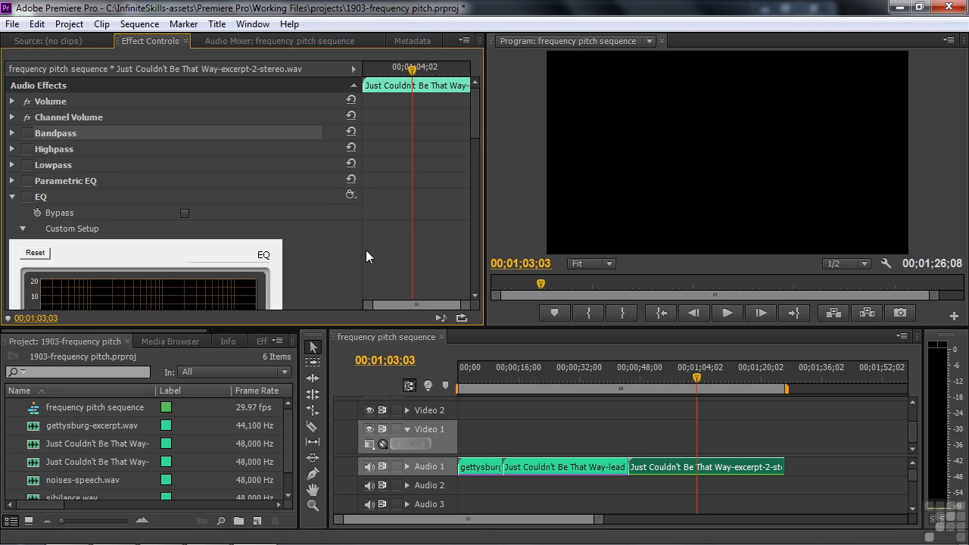
{"action": "left_click_drag", "start_coordinate": [478, 121], "coordinate": [476, 150]}
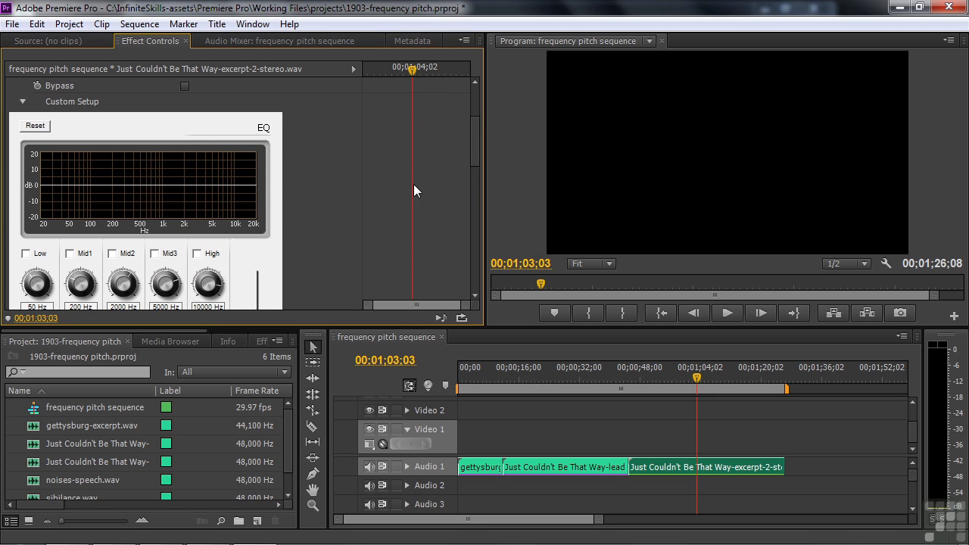
{"action": "left_click_drag", "start_coordinate": [470, 152], "coordinate": [470, 151]}
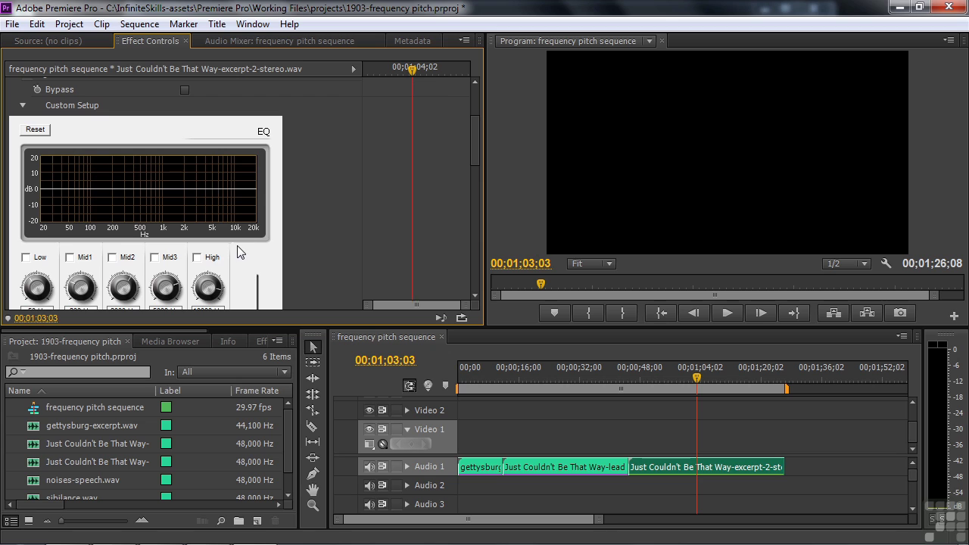
{"action": "left_click_drag", "start_coordinate": [475, 153], "coordinate": [475, 132]}
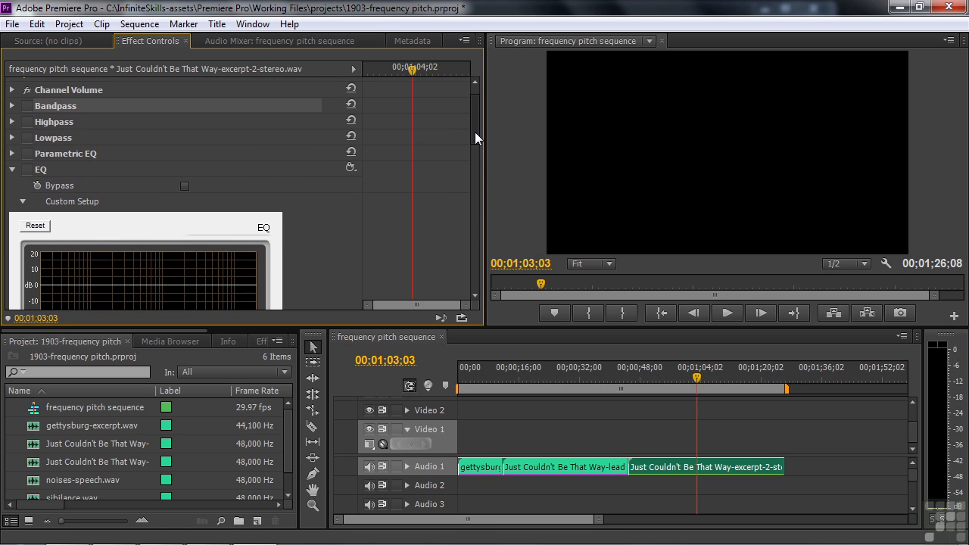
Show the Parametric EQ's parameters, adjust its Q, and collapse the effect
{"action": "left_click", "coordinate": [11, 154]}
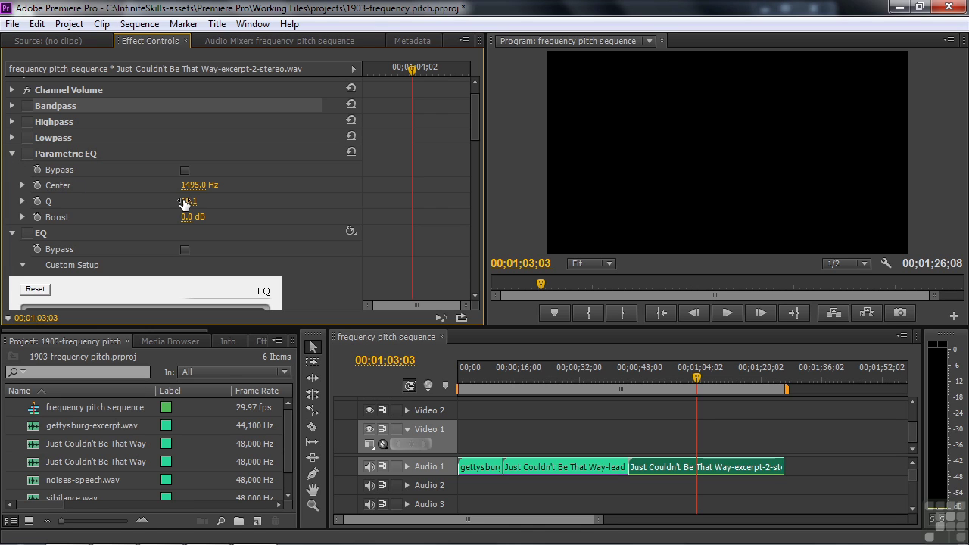
{"action": "left_click_drag", "start_coordinate": [184, 203], "coordinate": [238, 203]}
{"action": "left_click", "coordinate": [13, 153]}
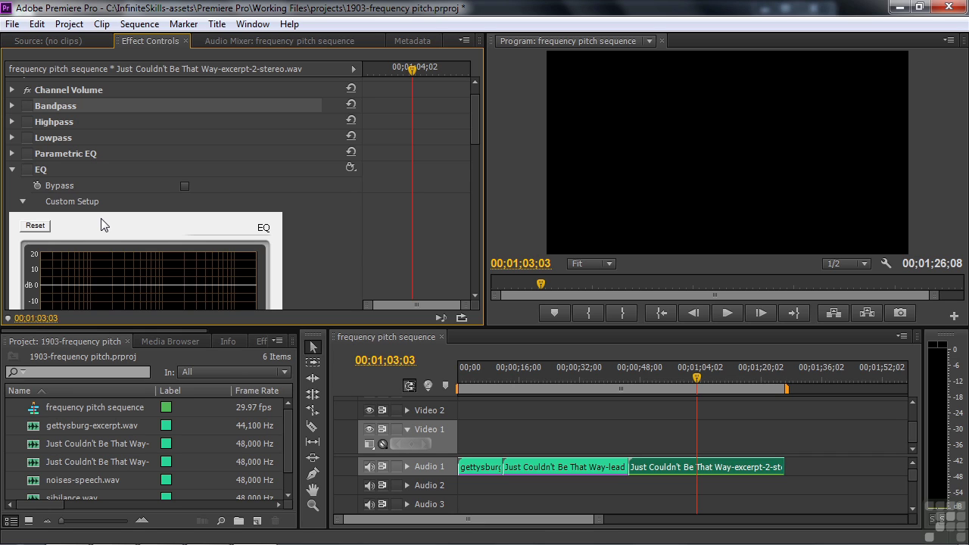
Float Effect Controls in its own window, hide its timeline view, and resize the window to fit the whole EQ interface
{"action": "left_click_drag", "start_coordinate": [476, 120], "coordinate": [477, 145]}
{"action": "scroll", "coordinate": [309, 162], "scroll_direction": "up", "scroll_amount": 2}
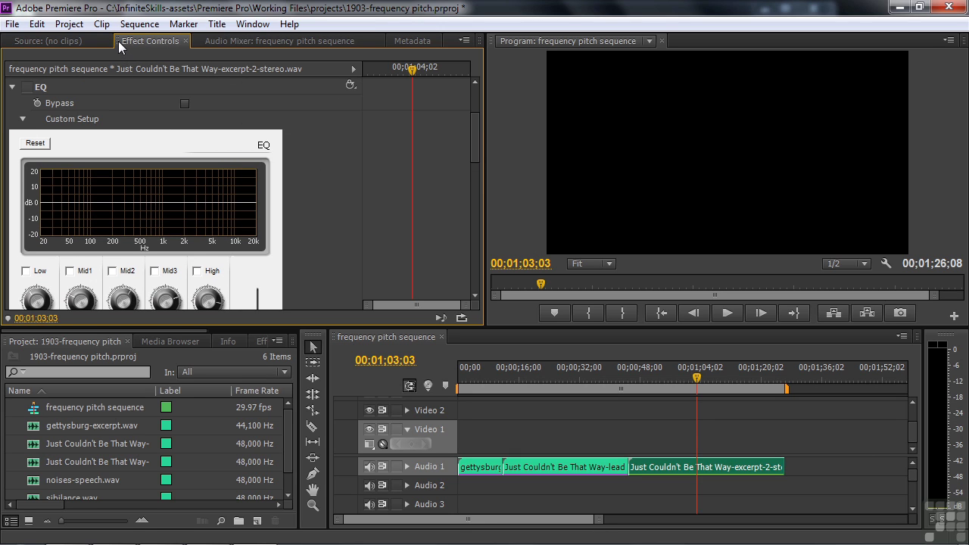
{"action": "left_click_drag", "start_coordinate": [116, 38], "coordinate": [120, 111]}
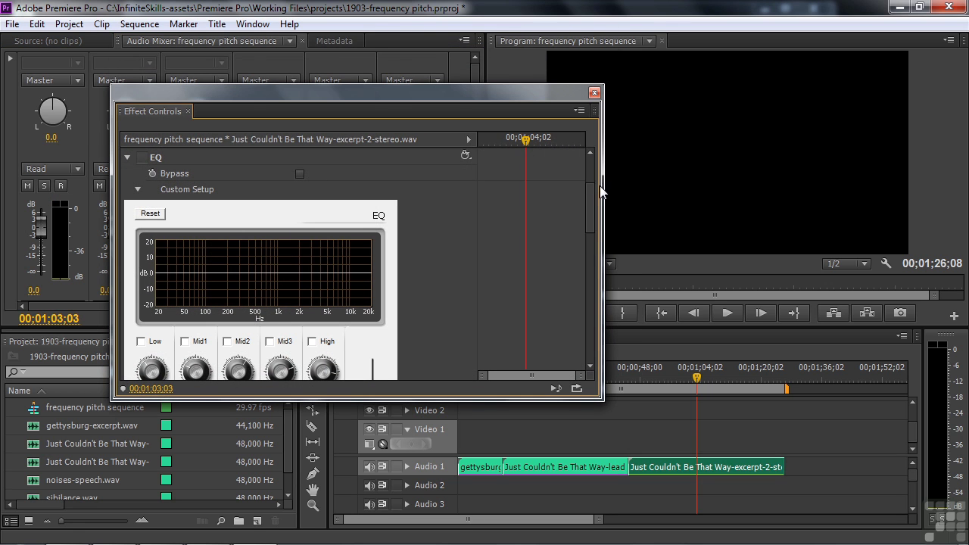
{"action": "left_click", "coordinate": [472, 140]}
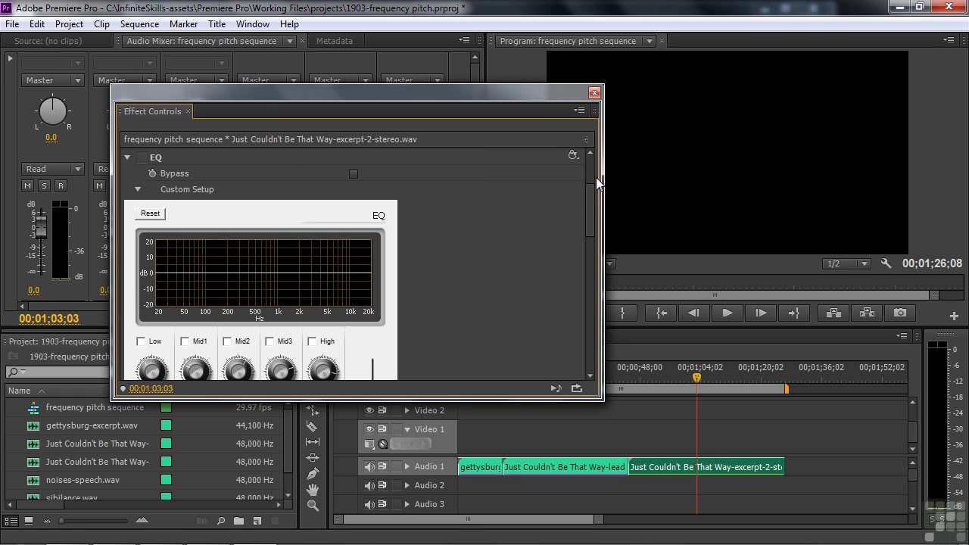
{"action": "left_click_drag", "start_coordinate": [603, 182], "coordinate": [432, 186]}
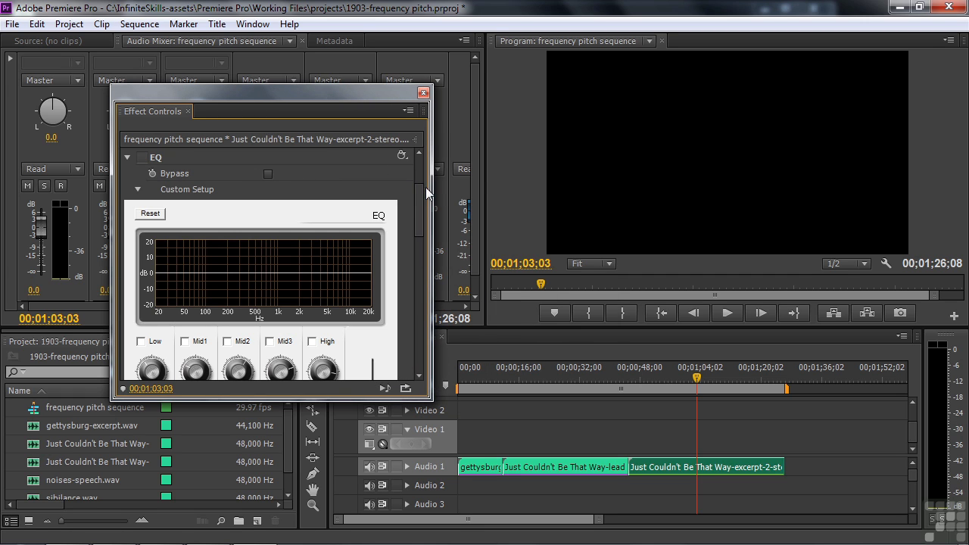
{"action": "left_click_drag", "start_coordinate": [333, 92], "coordinate": [246, 14]}
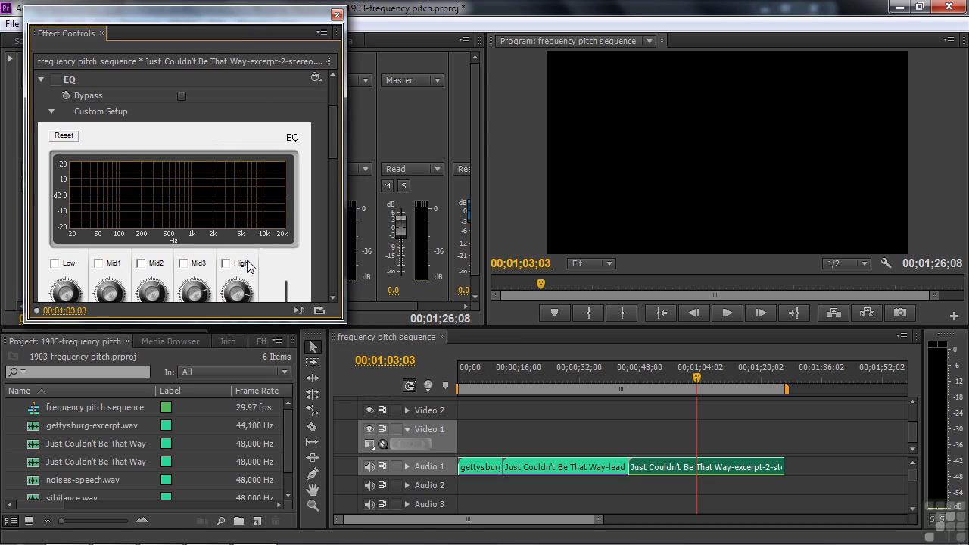
{"action": "left_click_drag", "start_coordinate": [209, 324], "coordinate": [208, 540]}
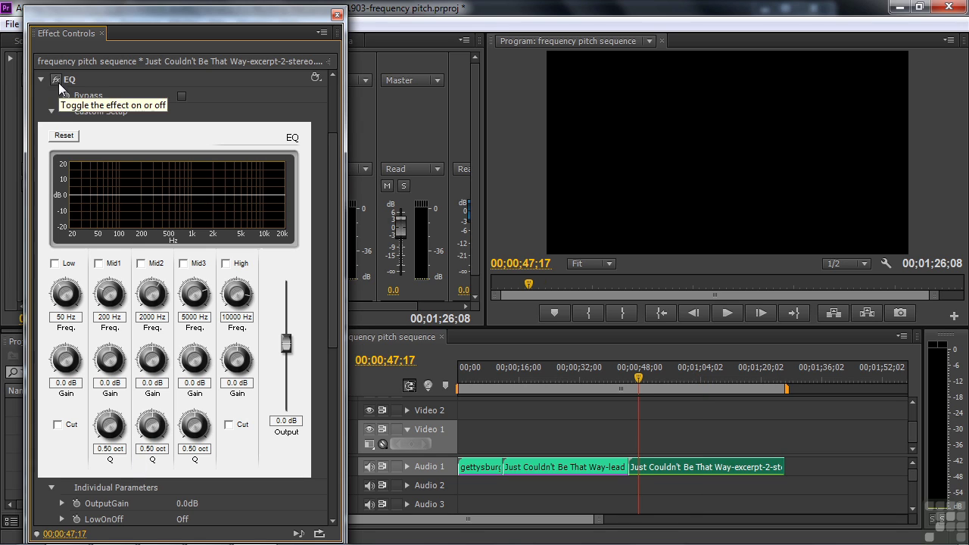
Enable the EQ, play the music from 00;00;47;17, and audition the Master eq and Bass enhance presets
{"action": "left_click", "coordinate": [55, 79]}
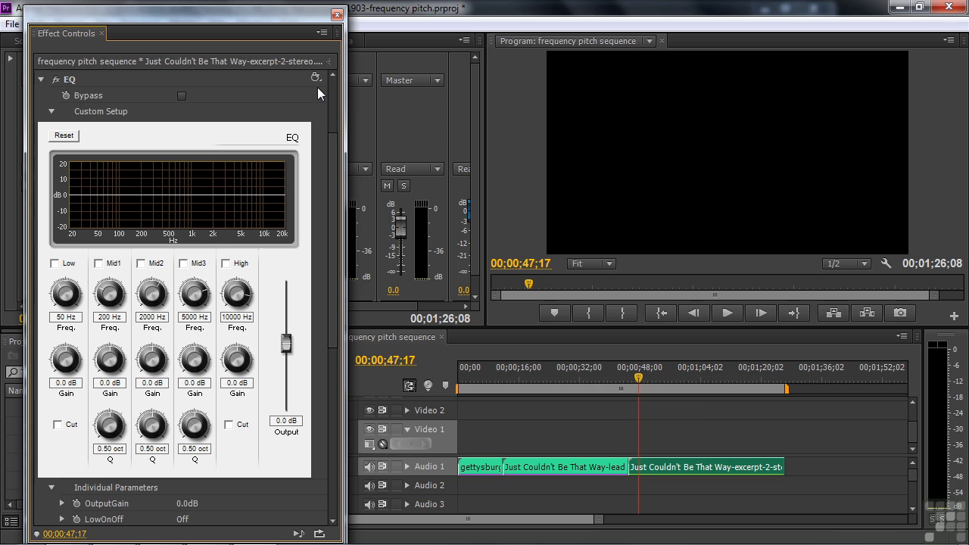
{"action": "key", "text": "space"}
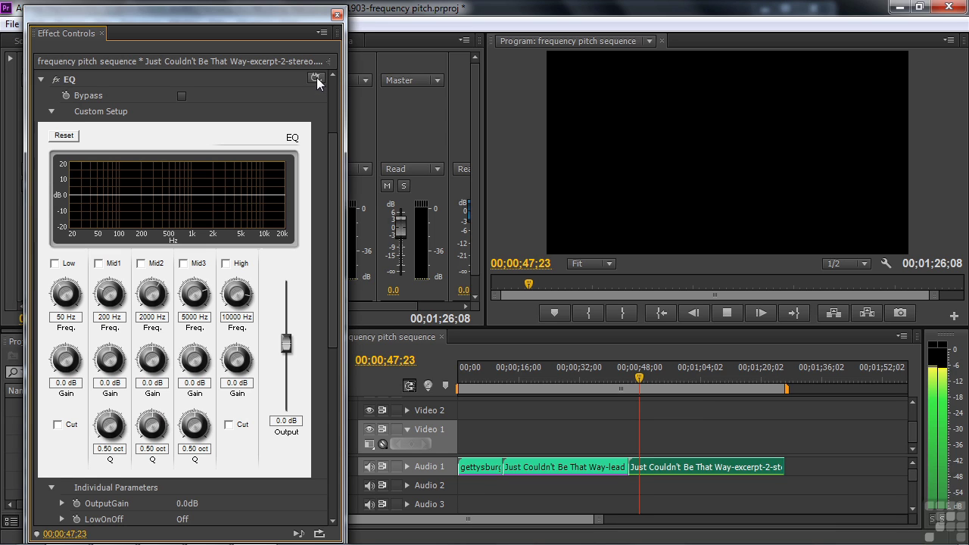
{"action": "left_click", "coordinate": [317, 77]}
{"action": "left_click", "coordinate": [338, 110]}
{"action": "left_click", "coordinate": [316, 77]}
{"action": "left_click", "coordinate": [342, 129]}
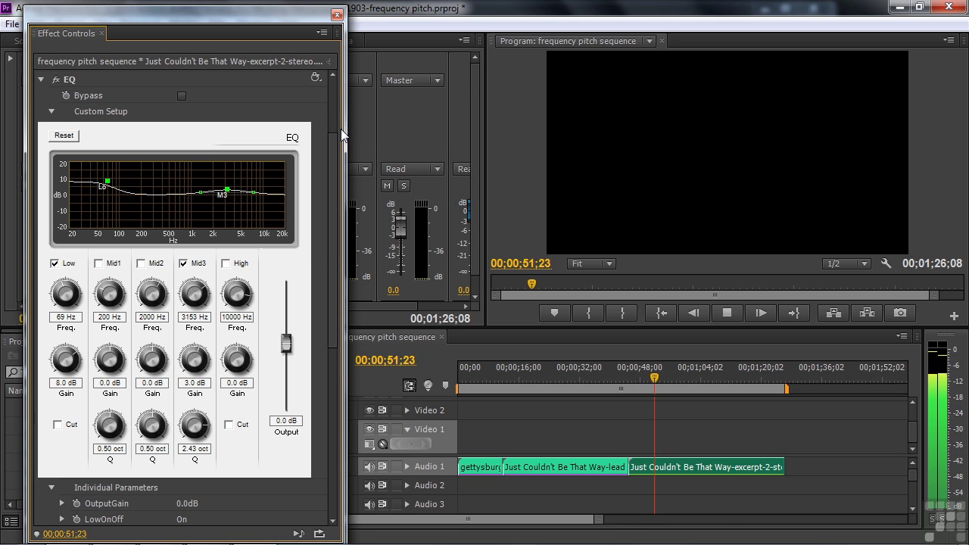
Audition the EQ's Warm presence, Loudness and 1940 presets while the music plays
{"action": "left_click", "coordinate": [317, 77]}
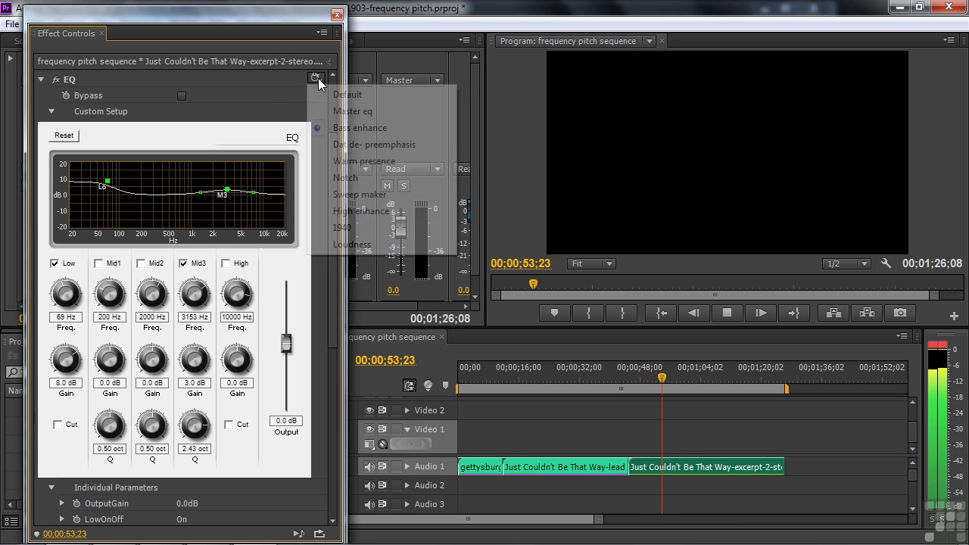
{"action": "left_click", "coordinate": [346, 163]}
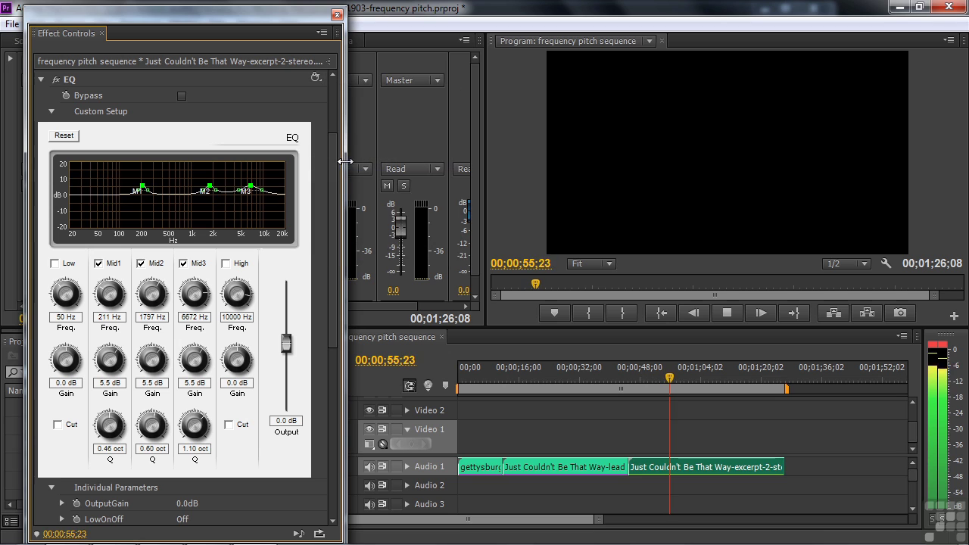
{"action": "left_click", "coordinate": [318, 79]}
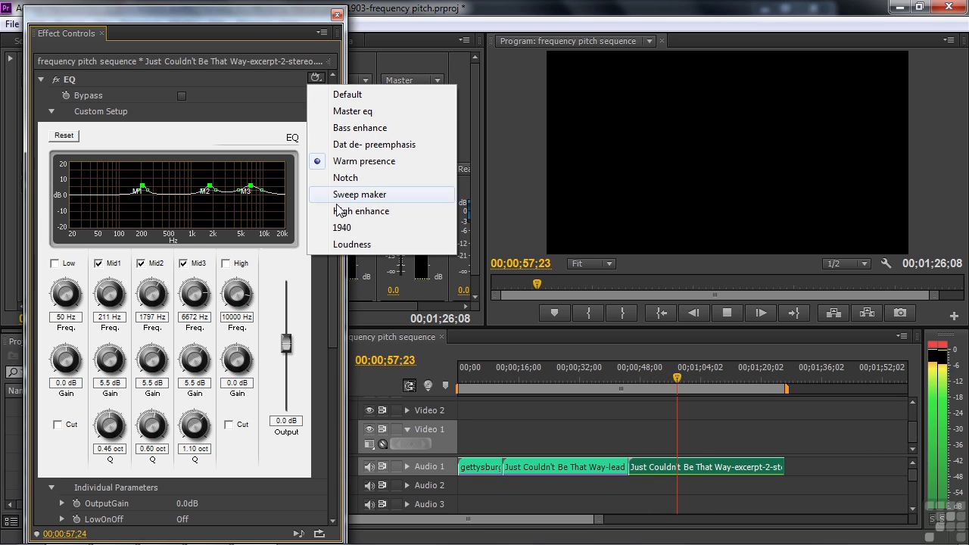
{"action": "left_click", "coordinate": [337, 244]}
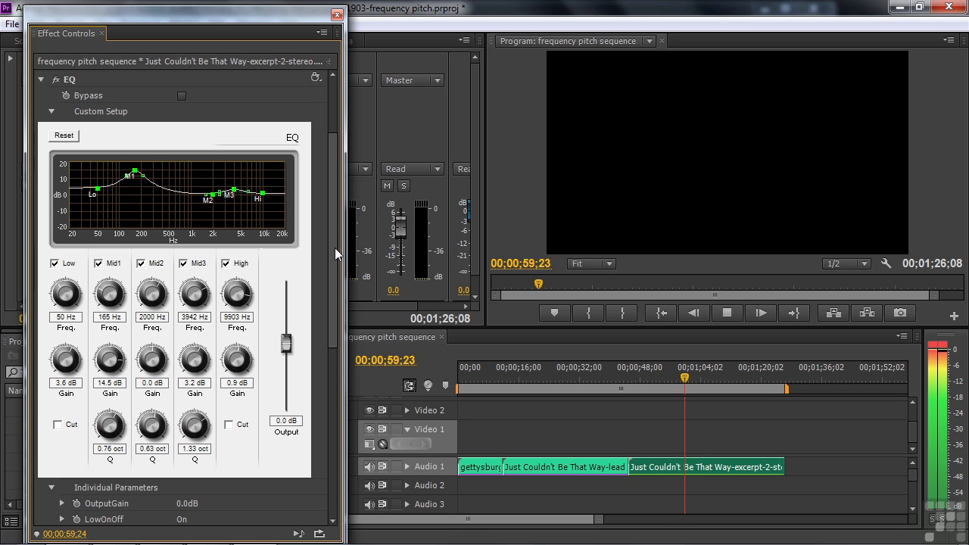
{"action": "left_click", "coordinate": [316, 79]}
{"action": "left_click", "coordinate": [342, 227]}
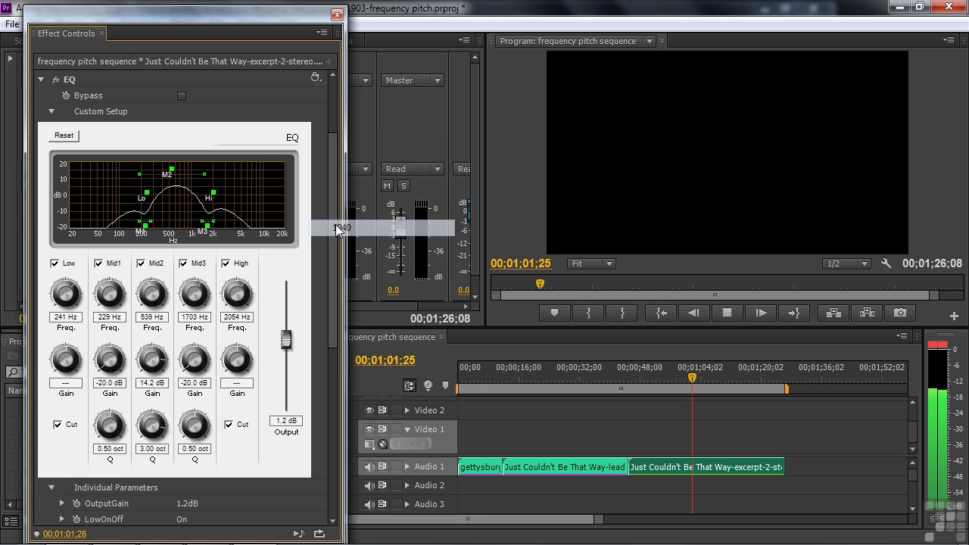
Stop playback, apply the EQ's Master eq preset, and reshape it with Mid3 at 1424 Hz, 13.2 dB, Mid2 at 231 Hz, 7.7 dB, and High gain 0.5 dB
{"action": "key", "text": "space"}
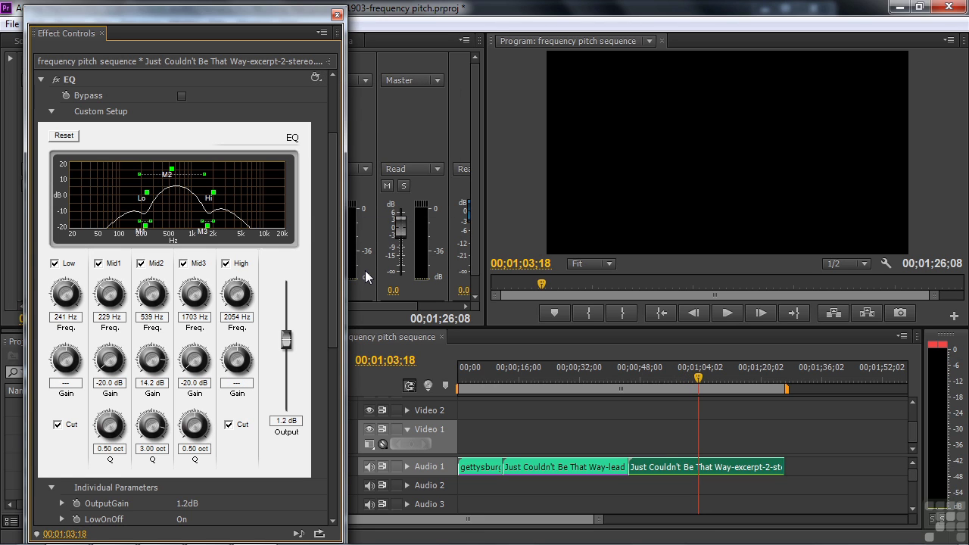
{"action": "left_click", "coordinate": [316, 78]}
{"action": "left_click", "coordinate": [349, 111]}
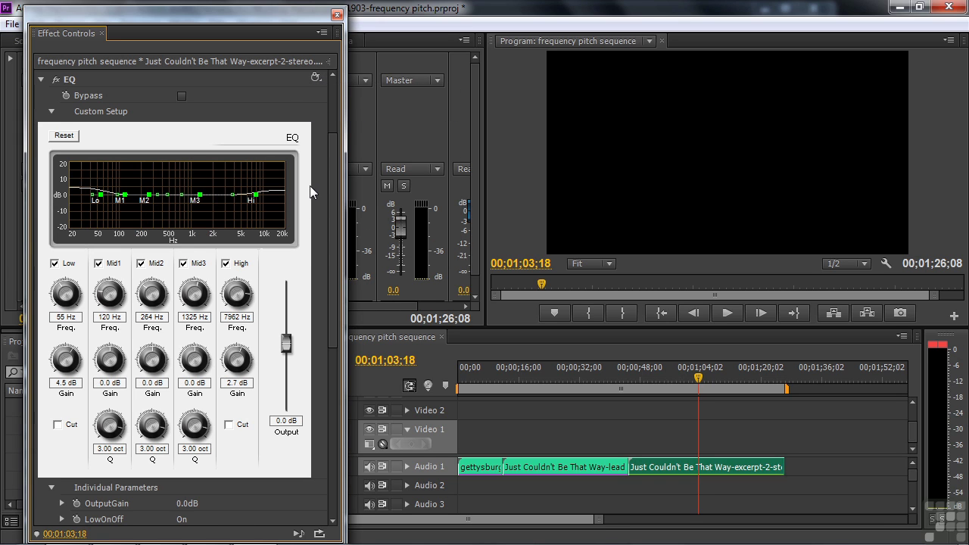
{"action": "mouse_move", "coordinate": [255, 195]}
{"action": "left_mouse_down"}
{"action": "mouse_move", "coordinate": [256, 208]}
{"action": "mouse_move", "coordinate": [256, 194]}
{"action": "left_mouse_up"}
{"action": "left_click_drag", "start_coordinate": [199, 195], "coordinate": [230, 181]}
{"action": "mouse_move", "coordinate": [149, 195]}
{"action": "left_mouse_down"}
{"action": "mouse_move", "coordinate": [150, 173]}
{"action": "mouse_move", "coordinate": [173, 178]}
{"action": "mouse_move", "coordinate": [152, 194]}
{"action": "mouse_move", "coordinate": [150, 232]}
{"action": "mouse_move", "coordinate": [146, 186]}
{"action": "left_mouse_up"}
Switch the EQ to the Notch preset to see its curve, and return to the Master eq preset
{"action": "left_click", "coordinate": [312, 79]}
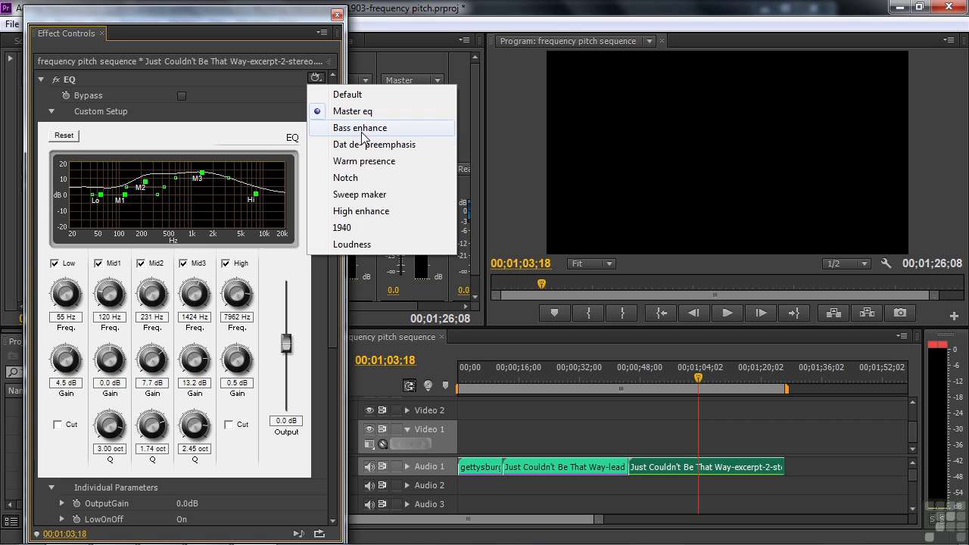
{"action": "left_click", "coordinate": [365, 180]}
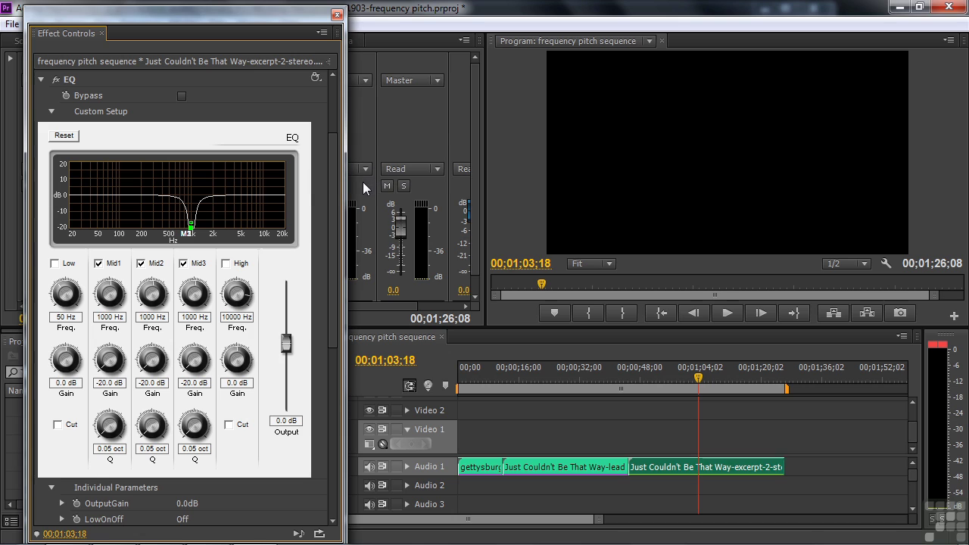
{"action": "left_click", "coordinate": [317, 79]}
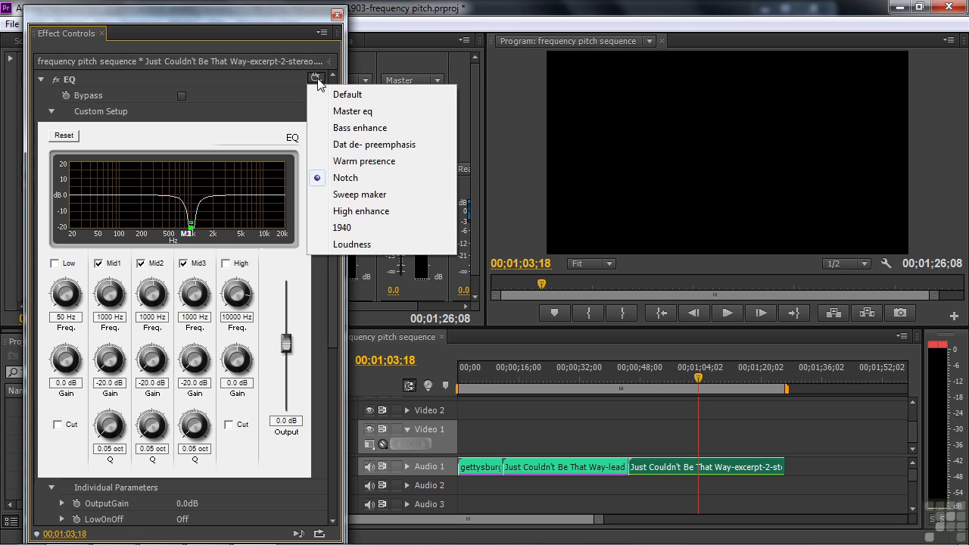
{"action": "left_click", "coordinate": [338, 113]}
Set Mid1 to 112 Hz with 6.4 dB gain, toggle the Mid3 band off and on, and lower Mid3's gain to 1.8 dB
{"action": "left_click_drag", "start_coordinate": [202, 177], "coordinate": [203, 184]}
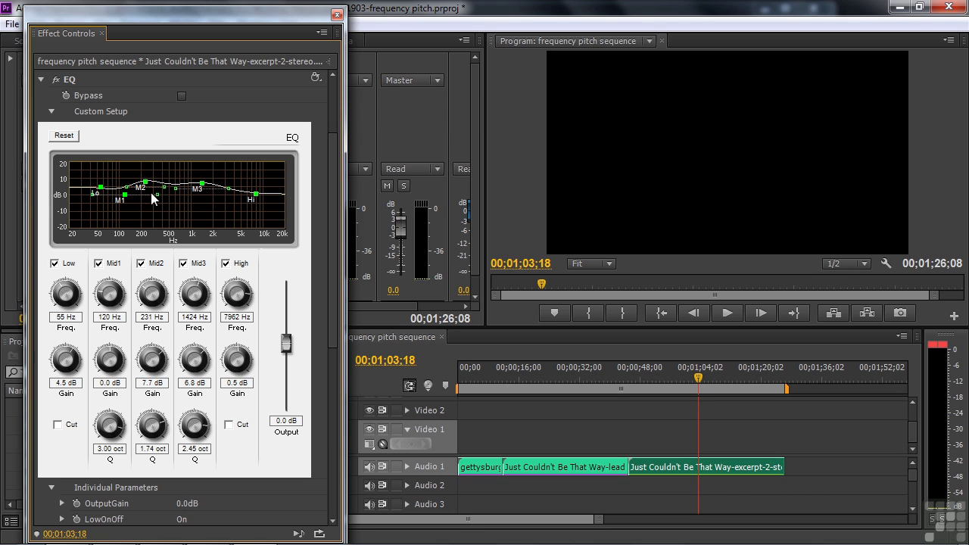
{"action": "left_click_drag", "start_coordinate": [125, 194], "coordinate": [122, 183]}
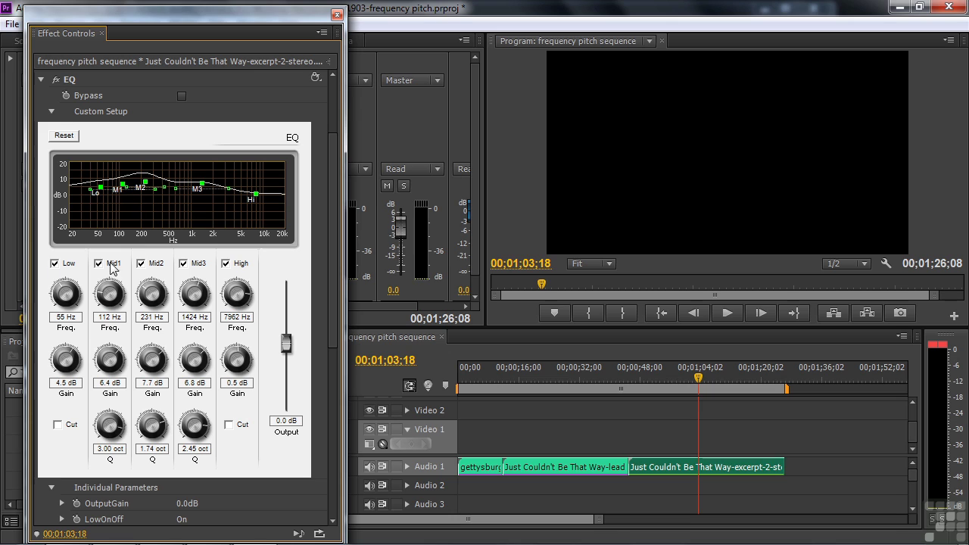
{"action": "left_click", "coordinate": [184, 265]}
{"action": "left_click", "coordinate": [184, 264]}
{"action": "mouse_move", "coordinate": [194, 362]}
{"action": "left_mouse_down"}
{"action": "mouse_move", "coordinate": [168, 358]}
{"action": "mouse_move", "coordinate": [185, 342]}
{"action": "mouse_move", "coordinate": [186, 357]}
{"action": "mouse_move", "coordinate": [198, 357]}
{"action": "left_mouse_up"}
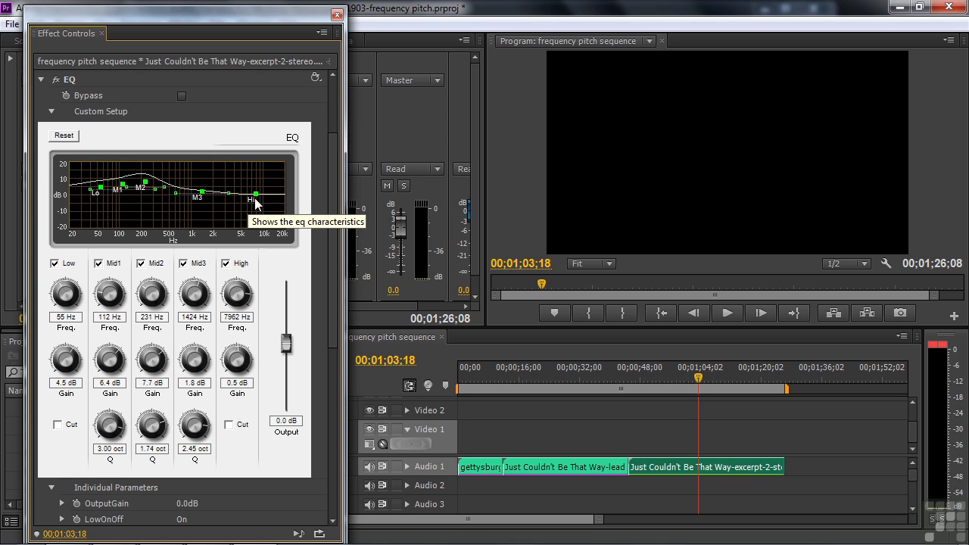
Apply the Default EQ preset, enable only Low and High, and boost Low to 5.9 dB at 51 Hz and High to 8.2 dB at 9666 Hz
{"action": "left_click", "coordinate": [316, 77]}
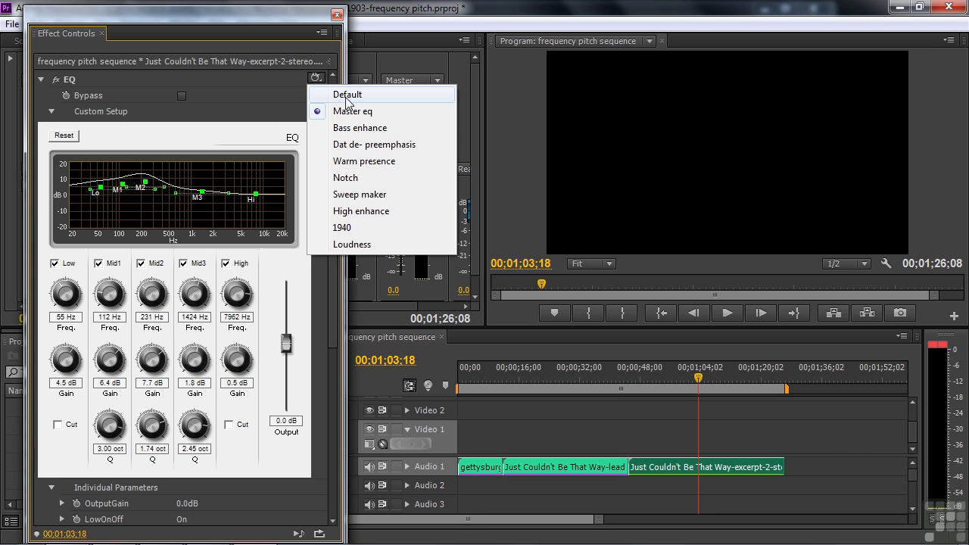
{"action": "left_click", "coordinate": [344, 97]}
{"action": "left_click", "coordinate": [226, 265]}
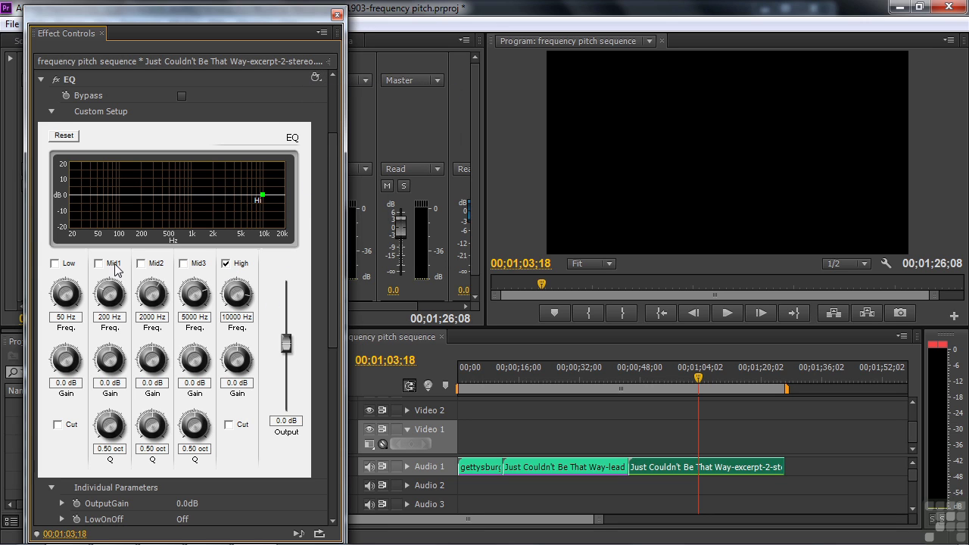
{"action": "left_click", "coordinate": [54, 263]}
{"action": "left_click_drag", "start_coordinate": [98, 194], "coordinate": [99, 184]}
{"action": "left_click_drag", "start_coordinate": [261, 194], "coordinate": [262, 182]}
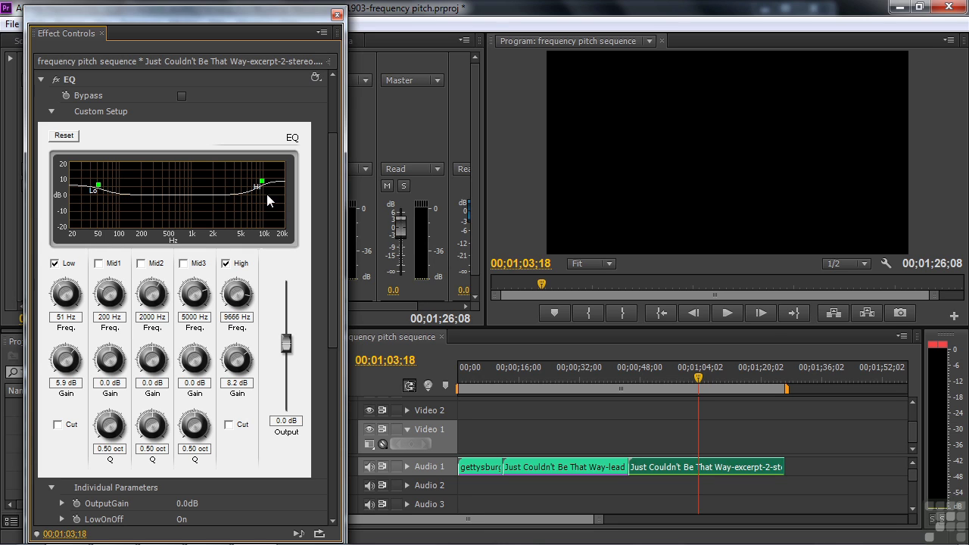
Play the excerpt-2 clip from its start, set Low to 16.8 dB at 57 Hz and High to 5.5 dB at 4450 Hz, and stop playback
{"action": "left_click_drag", "start_coordinate": [698, 381], "coordinate": [629, 374]}
{"action": "key", "text": "space"}
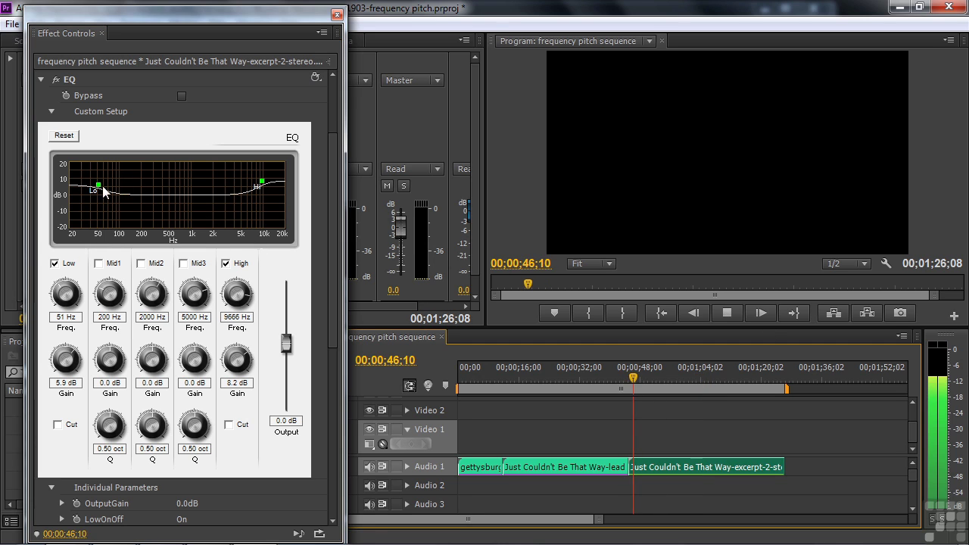
{"action": "left_click_drag", "start_coordinate": [99, 187], "coordinate": [101, 165]}
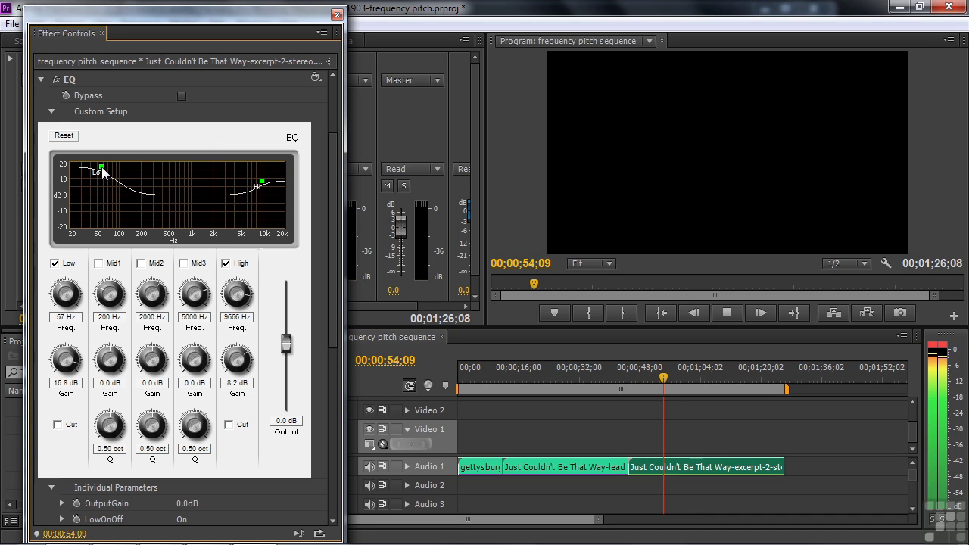
{"action": "left_click_drag", "start_coordinate": [262, 184], "coordinate": [244, 199]}
{"action": "key", "text": "space"}
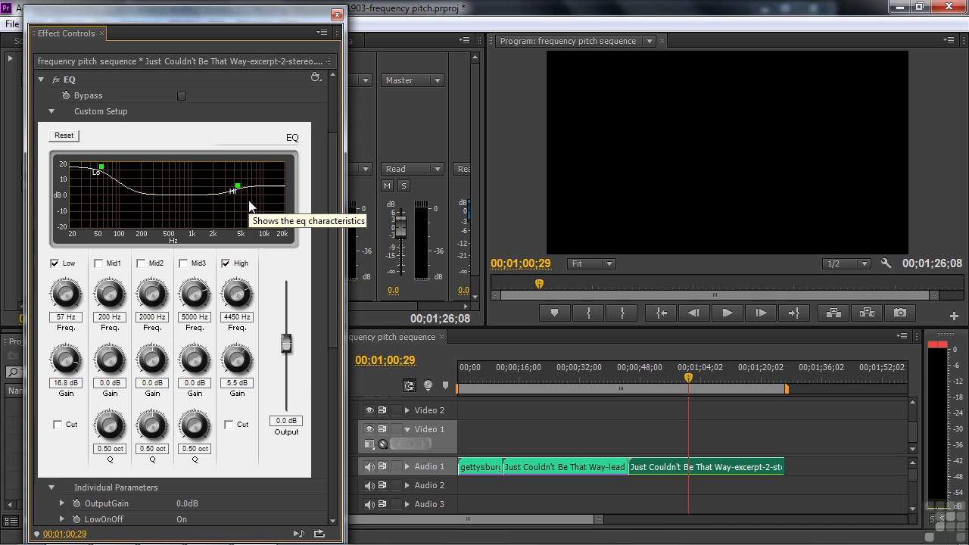